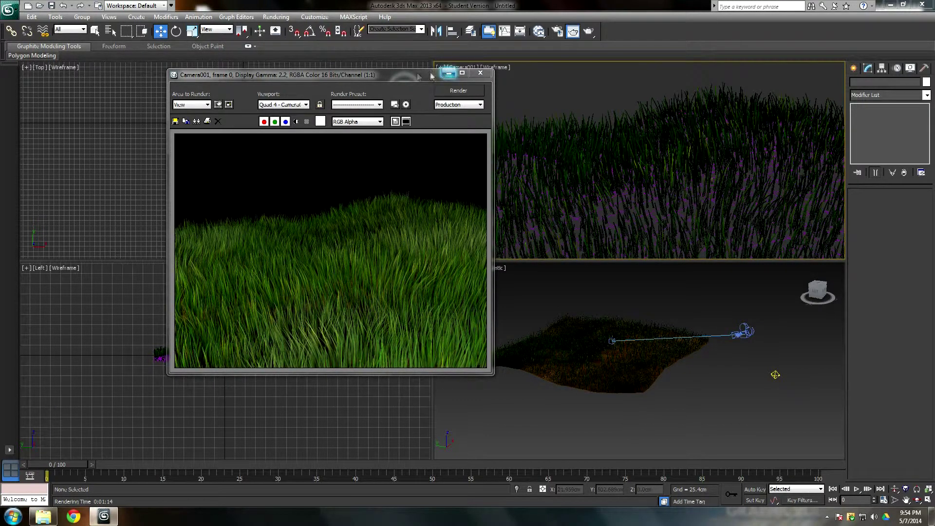
Step: Move the earlier grass render window aside, check the Omni001 light and grass plane, and review the render
left_click_drag(431, 75, 507, 106)
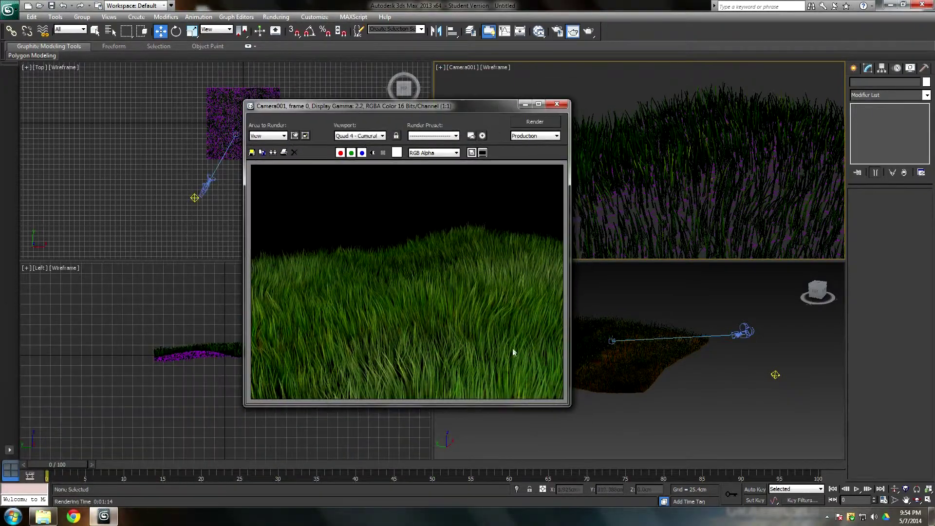
left_click(525, 104)
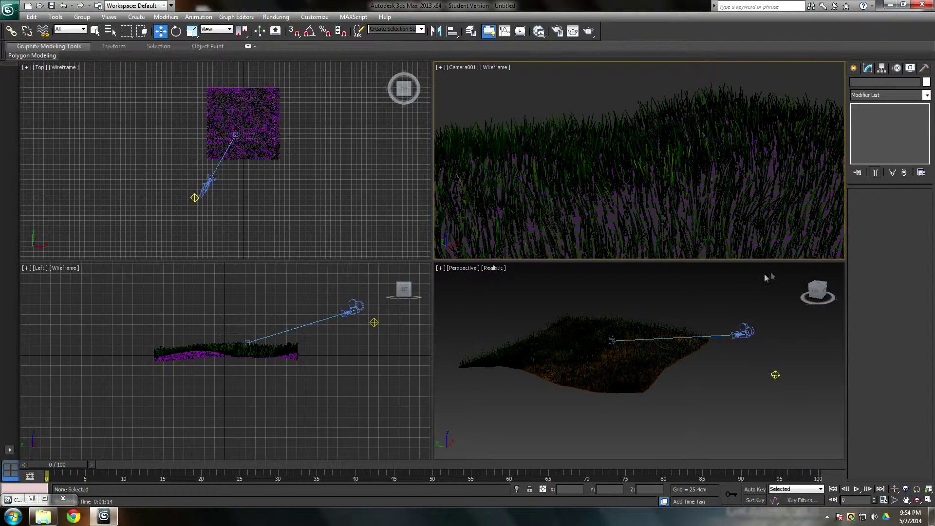
left_click(775, 375)
left_click(642, 368)
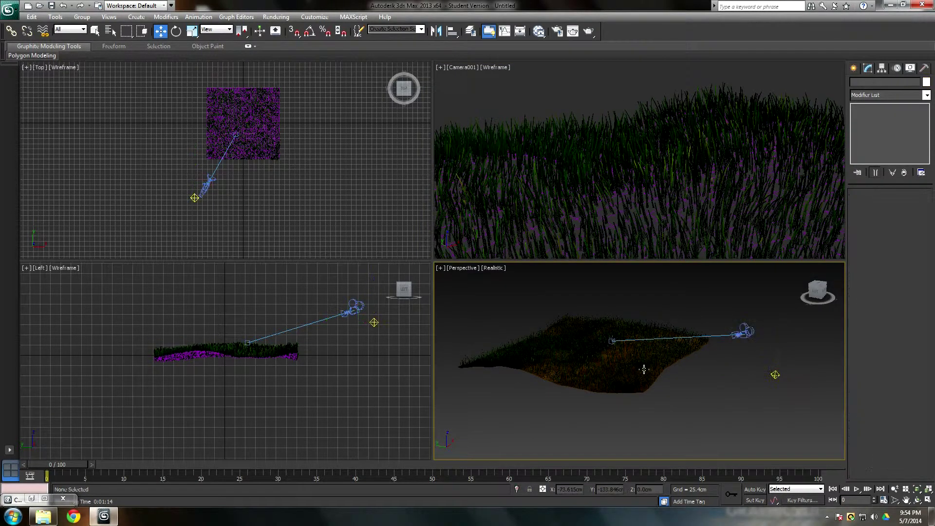
left_click(508, 286)
left_click_drag(23, 498, 281, 186)
left_click(302, 186)
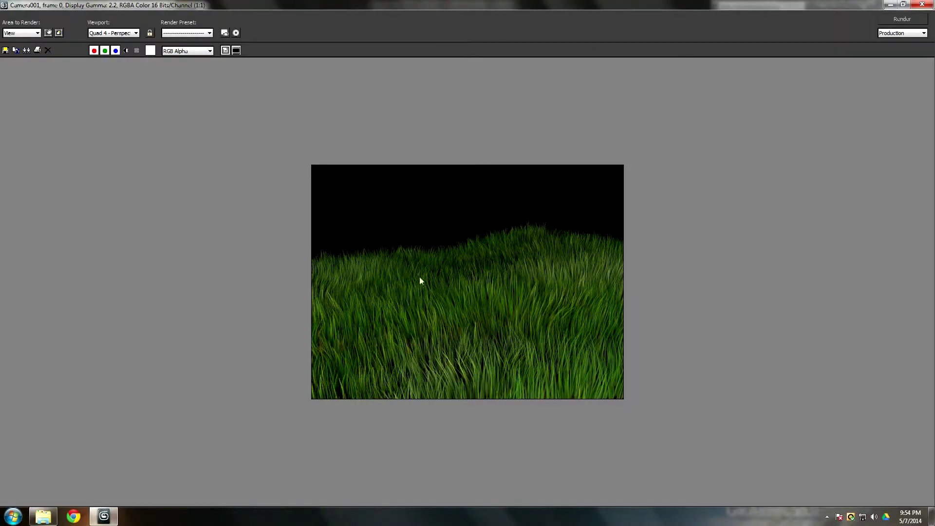
left_click(902, 4)
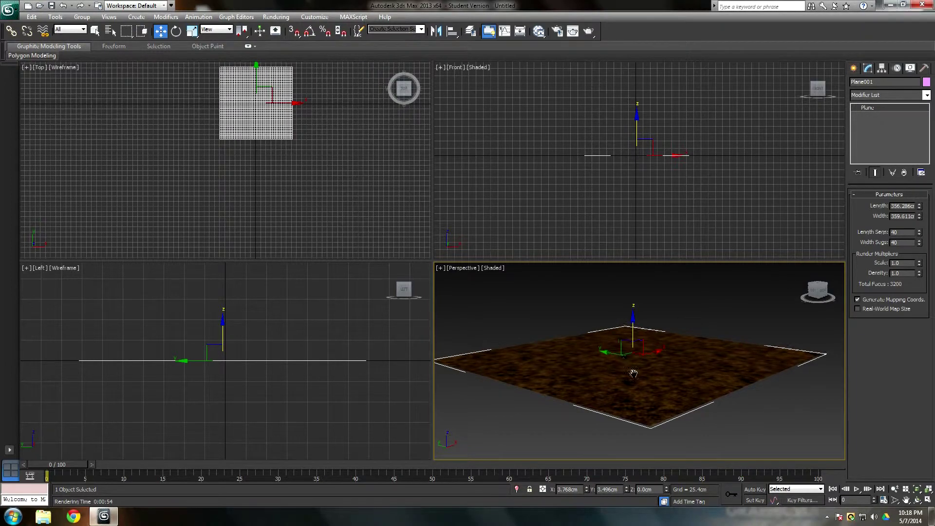
Step: Orbit the Perspective view down onto the plane and render a preview of it
left_click(821, 294)
left_click_drag(821, 294, 819, 309)
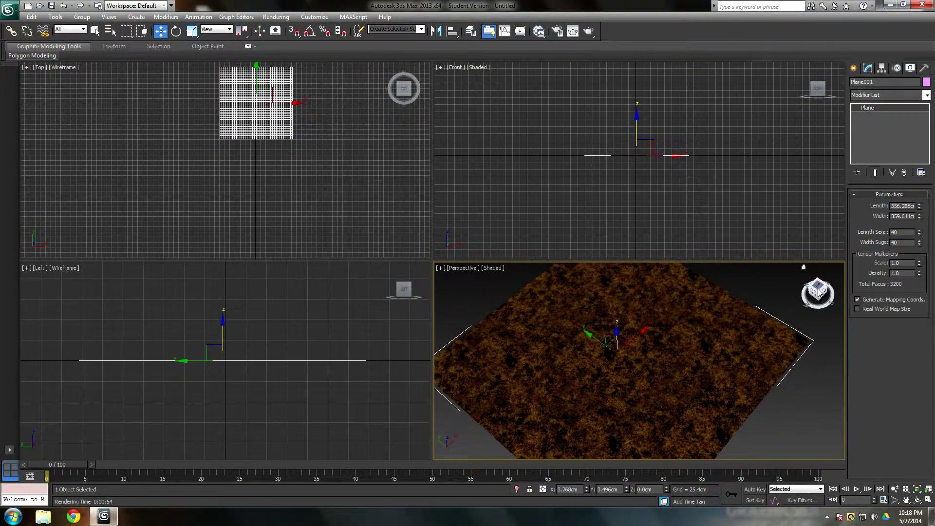
key("shift+q")
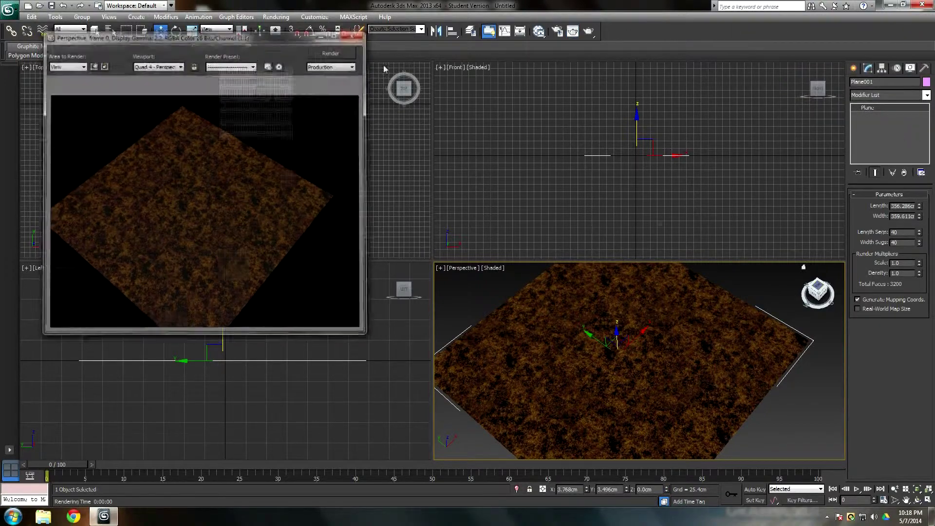
left_click(354, 33)
Step: Switch the Perspective view to Realistic shading and open the Slate Material Editor
middle_click_drag(745, 336, 759, 324, "alt")
scroll(759, 324, "up", 3)
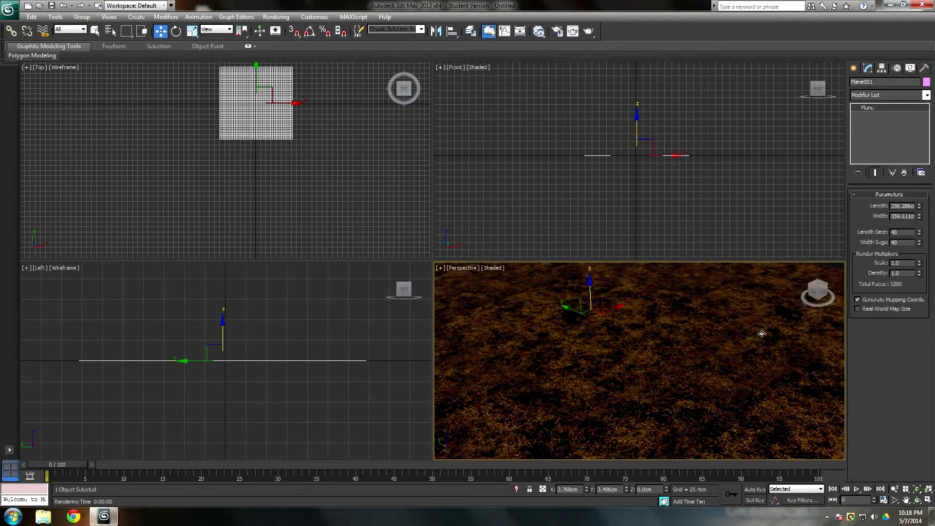
scroll(758, 325, "down", 3)
scroll(758, 327, "up", 3)
scroll(758, 328, "down", 2)
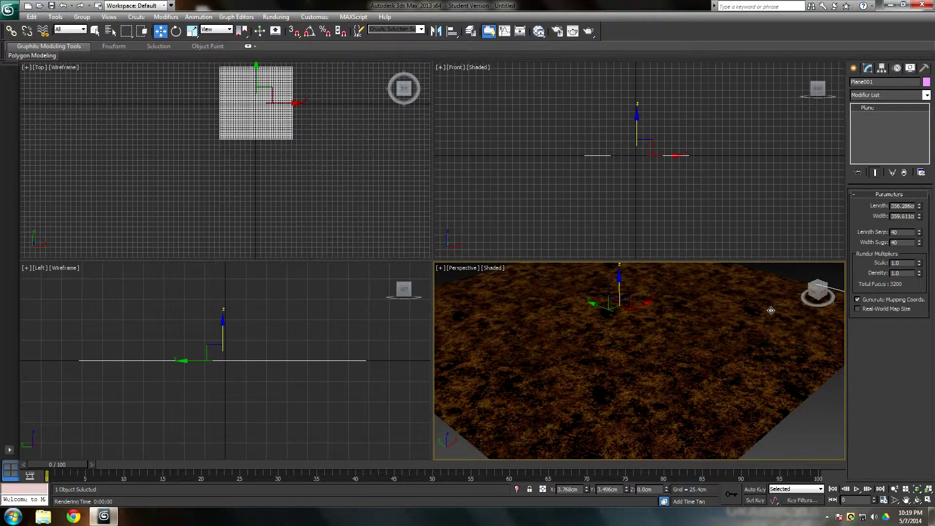
scroll(733, 325, "down", 3)
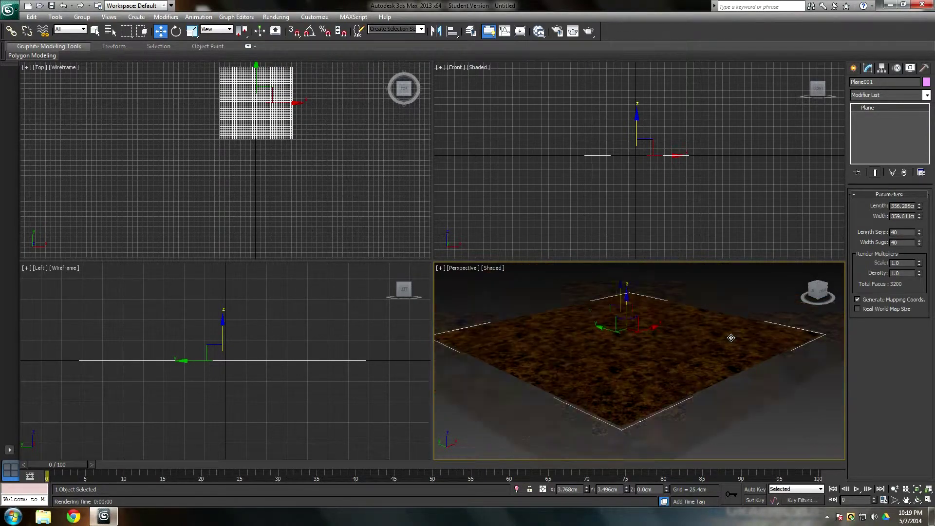
left_click(491, 268)
left_click(511, 279)
scroll(577, 322, "up", 2)
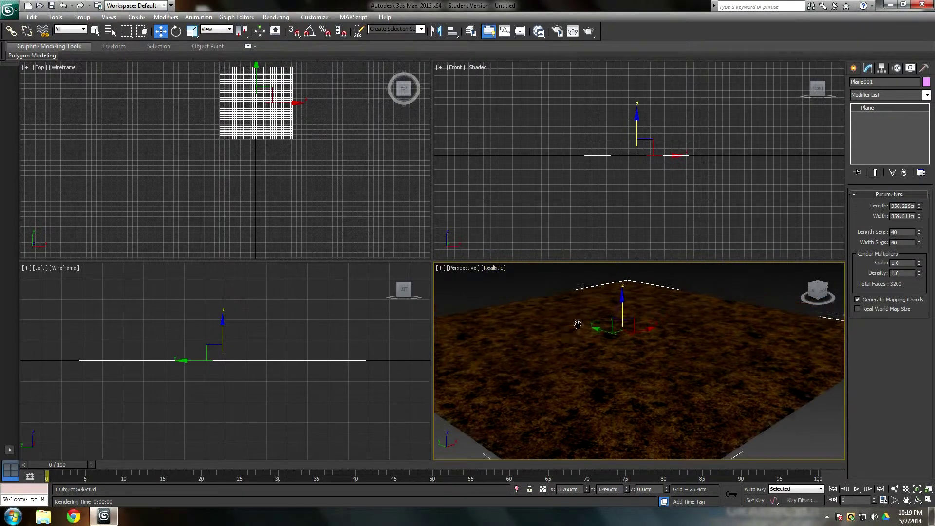
key("m")
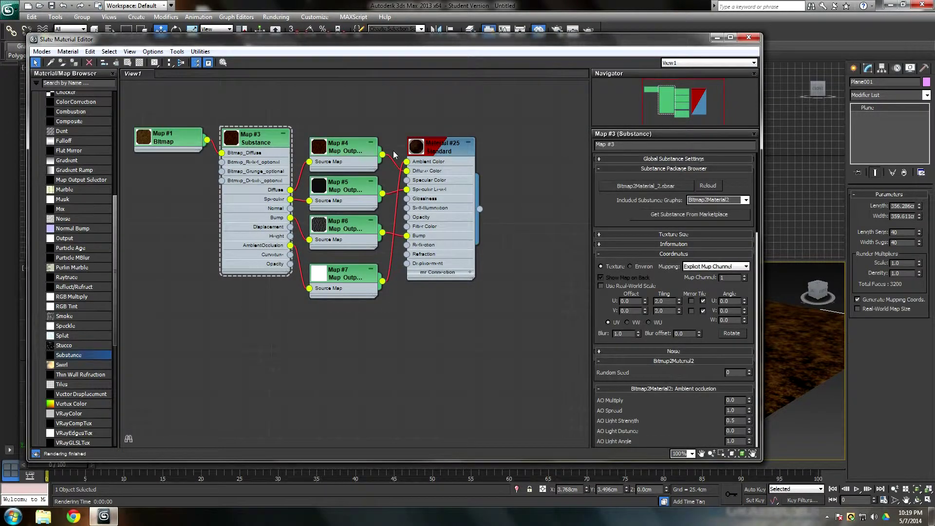
Step: Select the Map #3 Substance node, close the Slate Material Editor and clear the selection
left_click(259, 143)
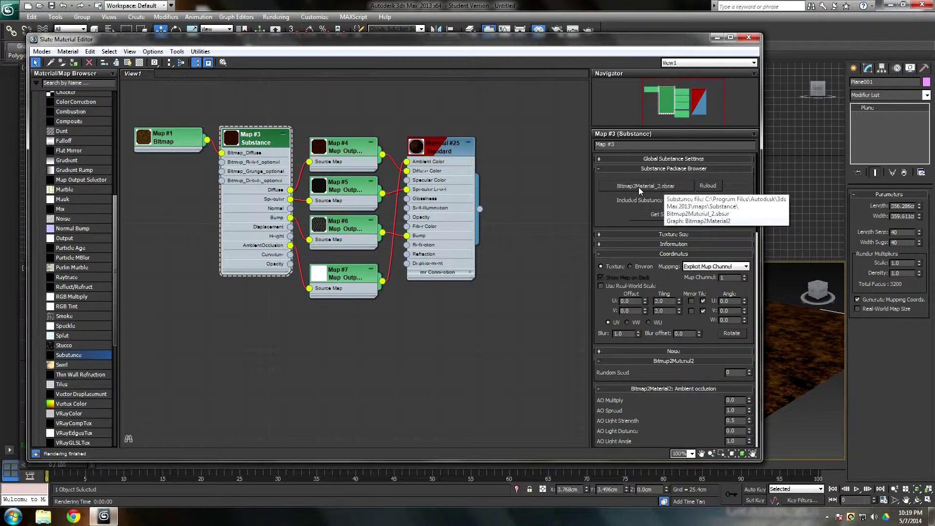
left_click(749, 39)
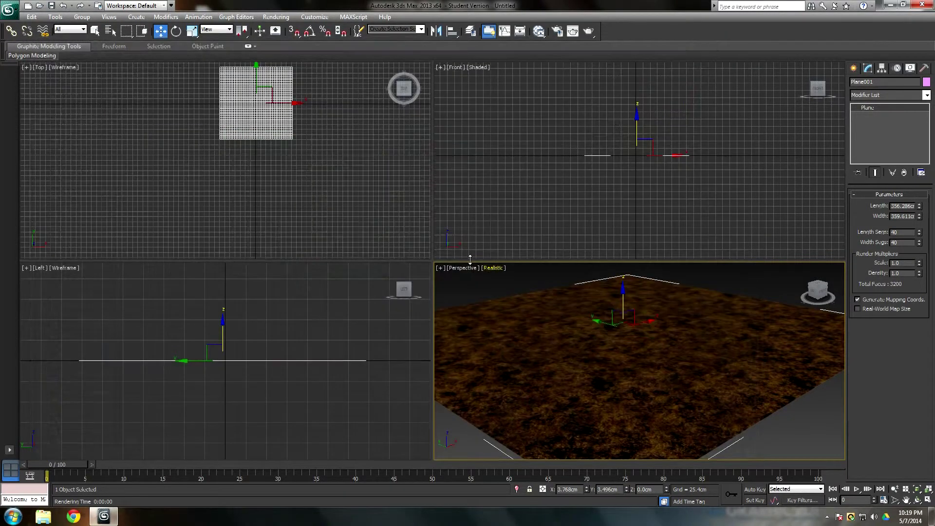
left_click(476, 289)
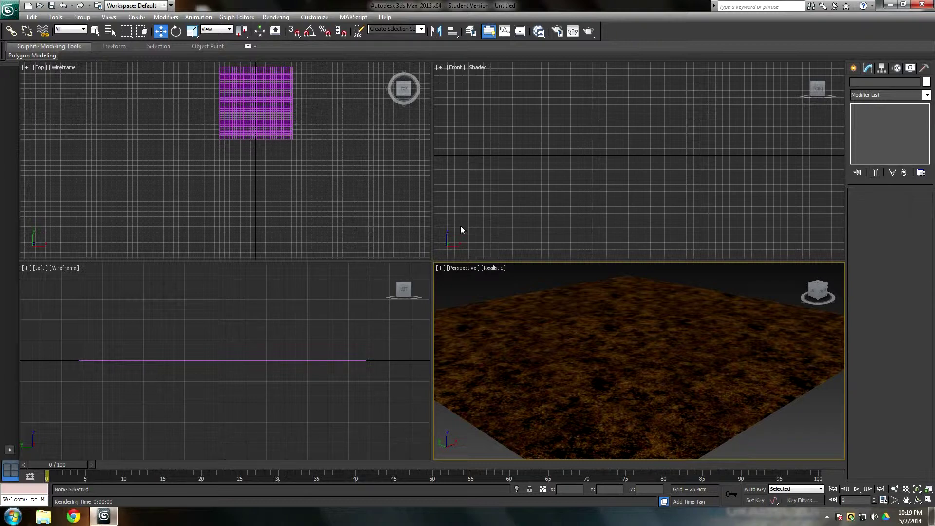
Step: Select Plane001 and zoom in on it in the Top viewport
left_click(624, 311)
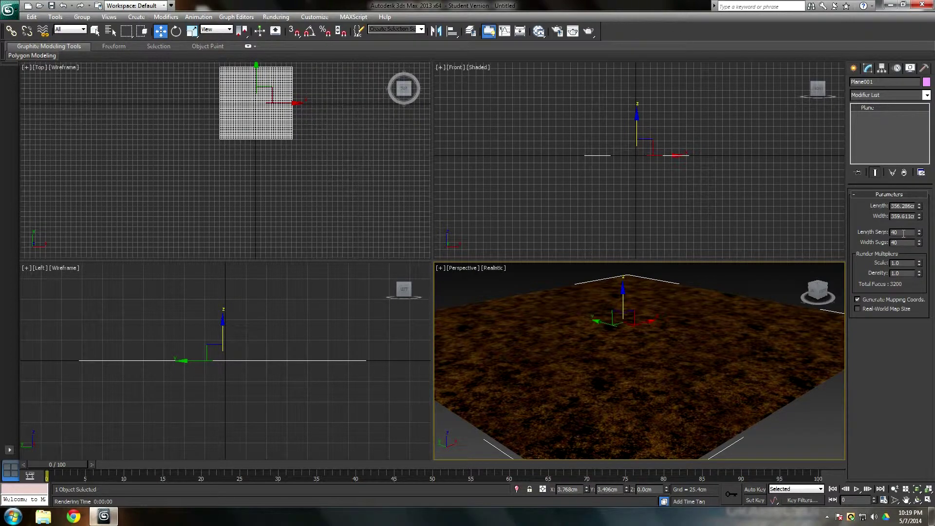
scroll(242, 190, "up", 5)
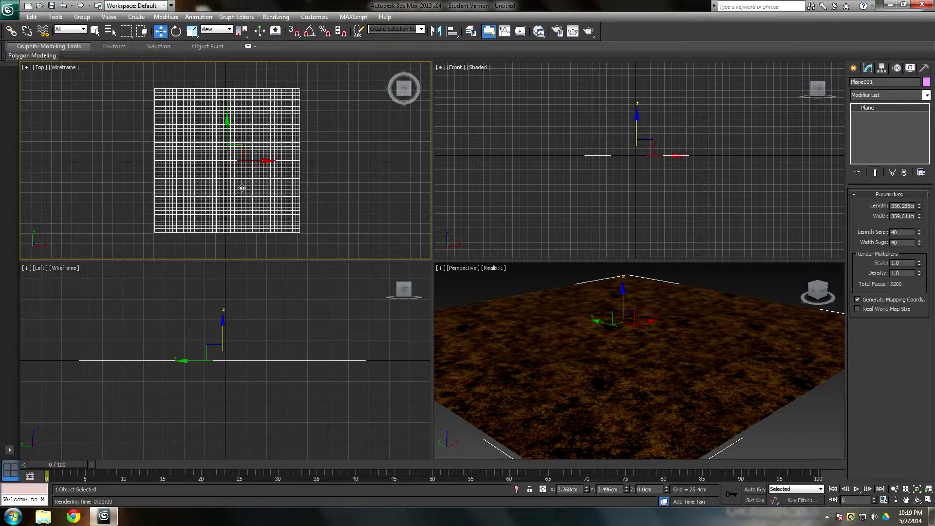
middle_click_drag(726, 339, 726, 345)
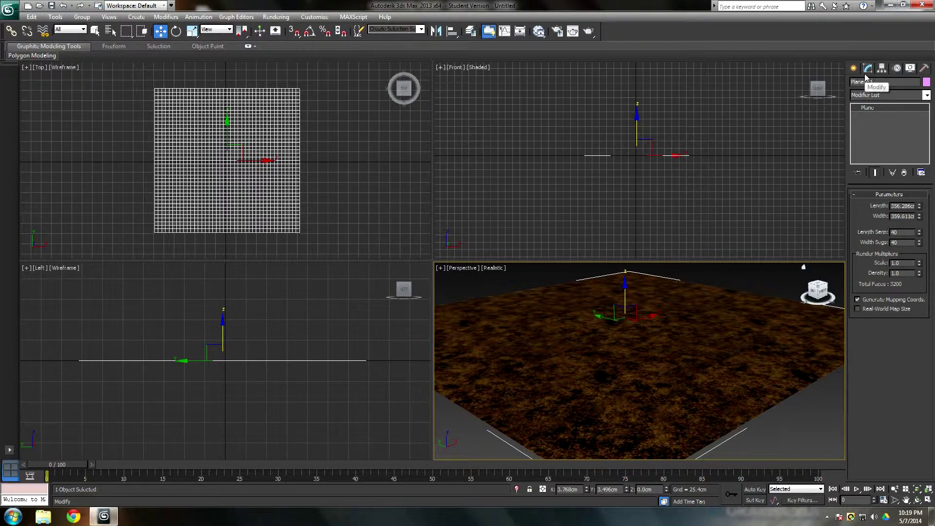
Step: Add a Noise modifier to Plane001 with Fractal turned on
left_click(877, 95)
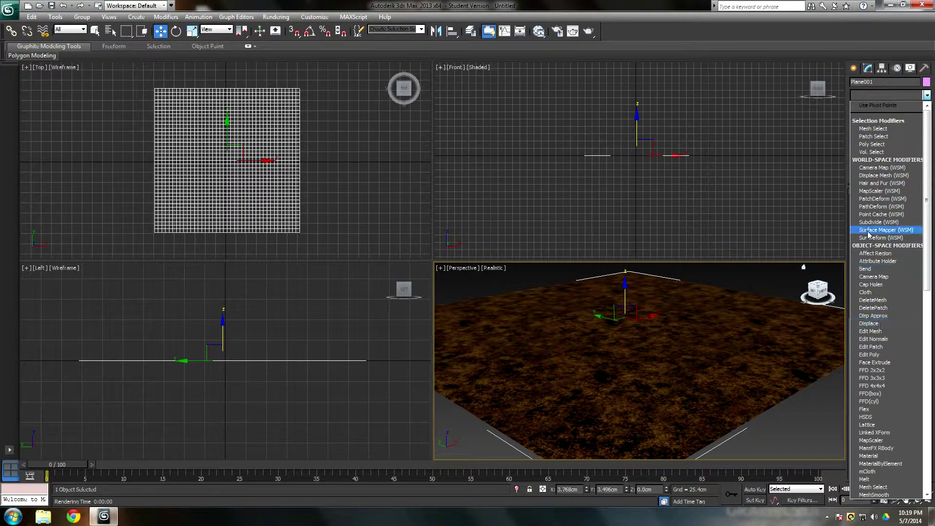
scroll(882, 369, "down", 3)
scroll(882, 370, "down", 2)
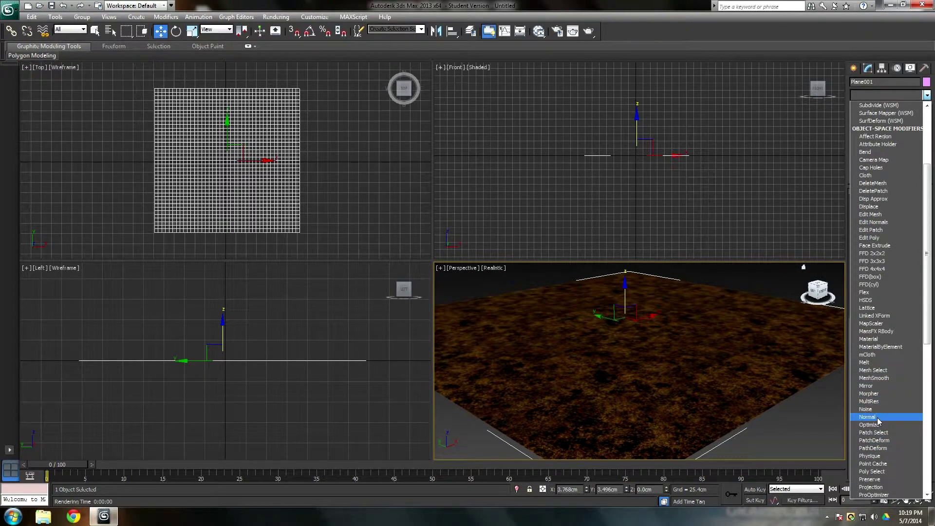
left_click(867, 409)
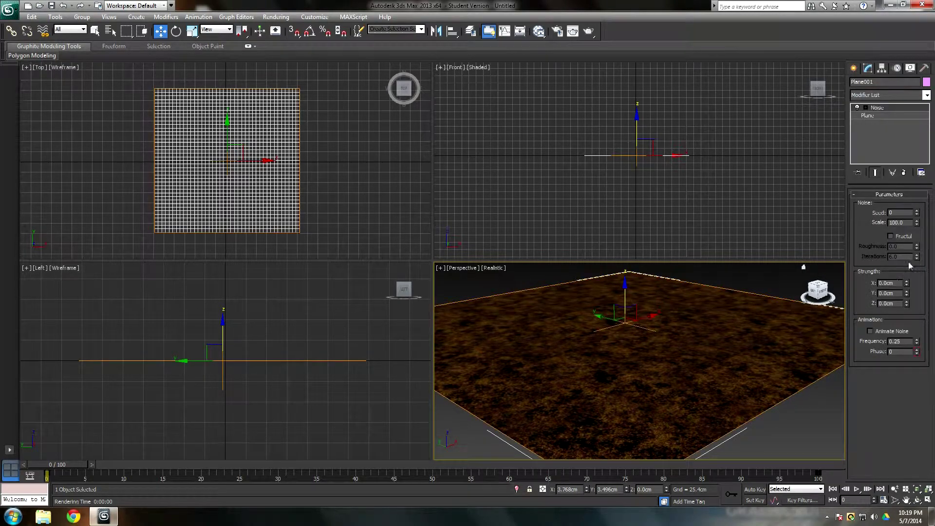
left_click(890, 236)
Step: Set the Z strength to 107cm, then tune roughness to 0, iterations and scale
left_click(886, 303)
type("107")
key("Return")
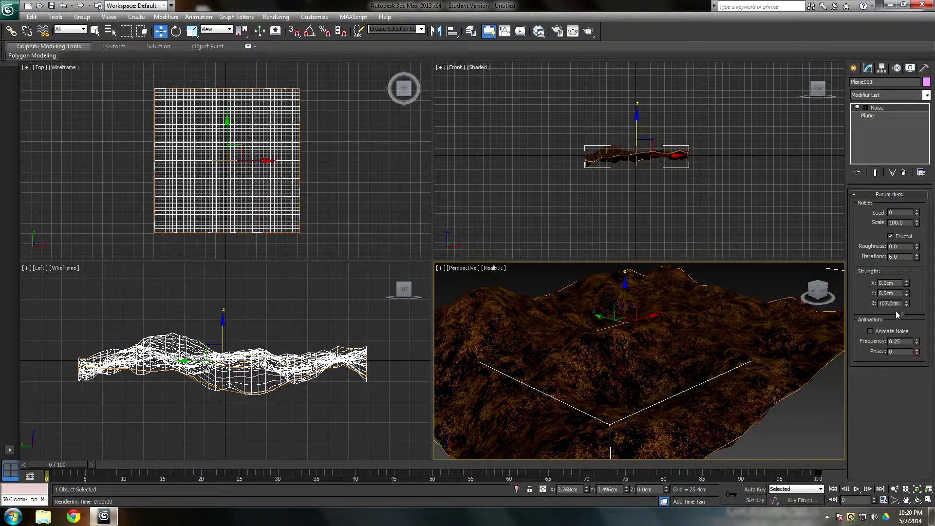
left_click_drag(907, 305, 909, 351)
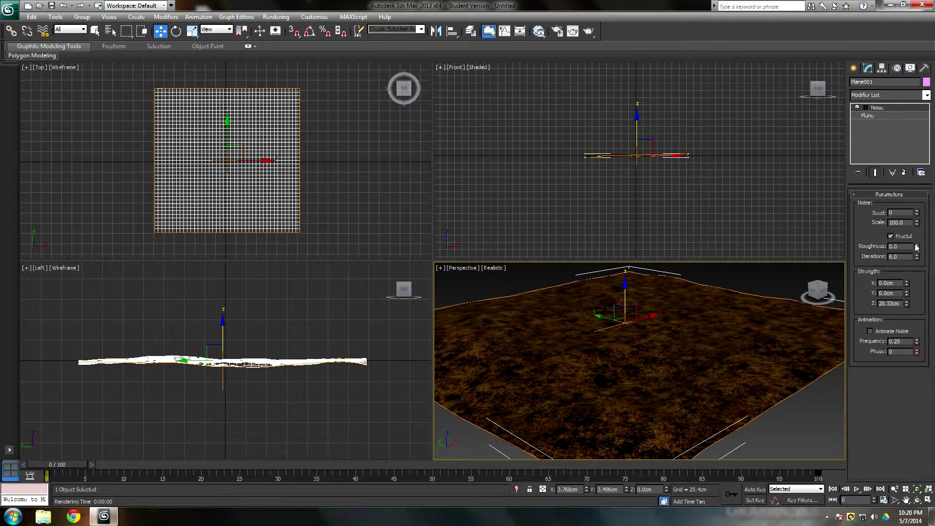
mouse_move(917, 248)
left_mouse_down()
mouse_move(918, 257)
mouse_move(920, 232)
left_mouse_up()
left_click_drag(902, 88, 901, 150)
left_click_drag(917, 221, 916, 222)
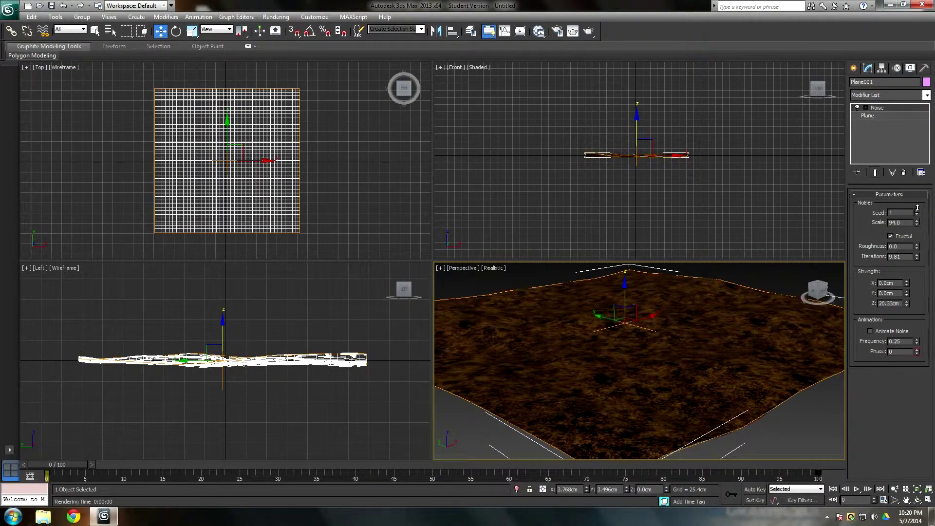
Step: Reset Y strength to 0, settle scale at 150.4 and Z strength at 46.962cm
left_click(905, 291)
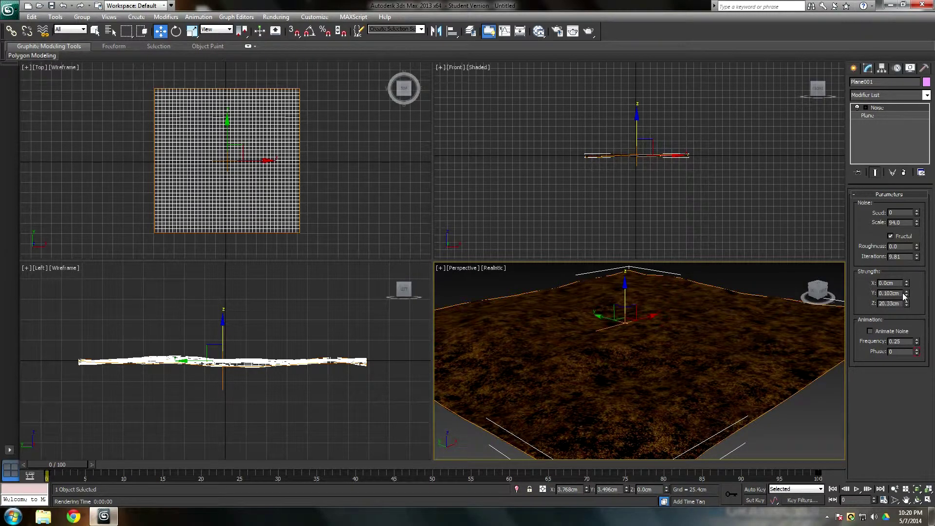
right_click(905, 294)
left_click_drag(907, 305, 899, 327)
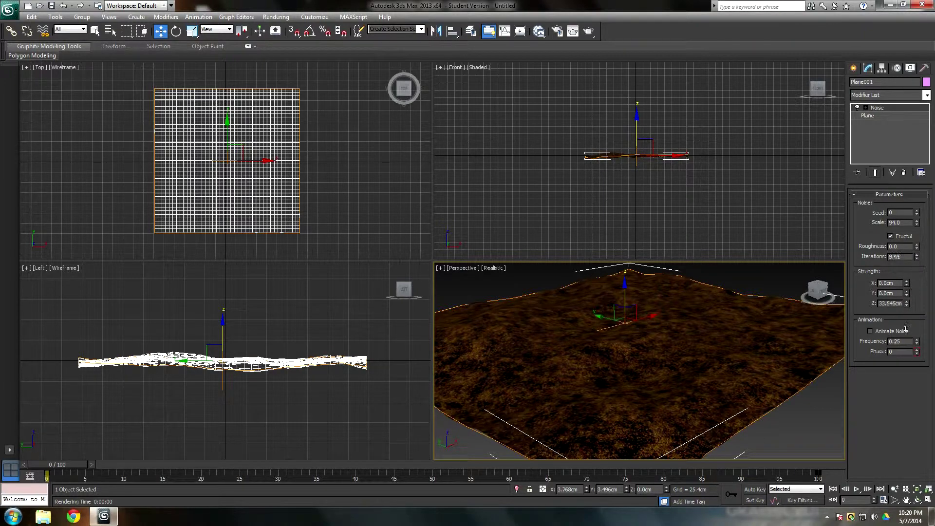
left_click_drag(905, 330, 905, 276)
left_click_drag(917, 225, 919, 195)
mouse_move(817, 292)
left_mouse_down()
mouse_move(839, 289)
mouse_move(436, 285)
mouse_move(821, 297)
left_mouse_up()
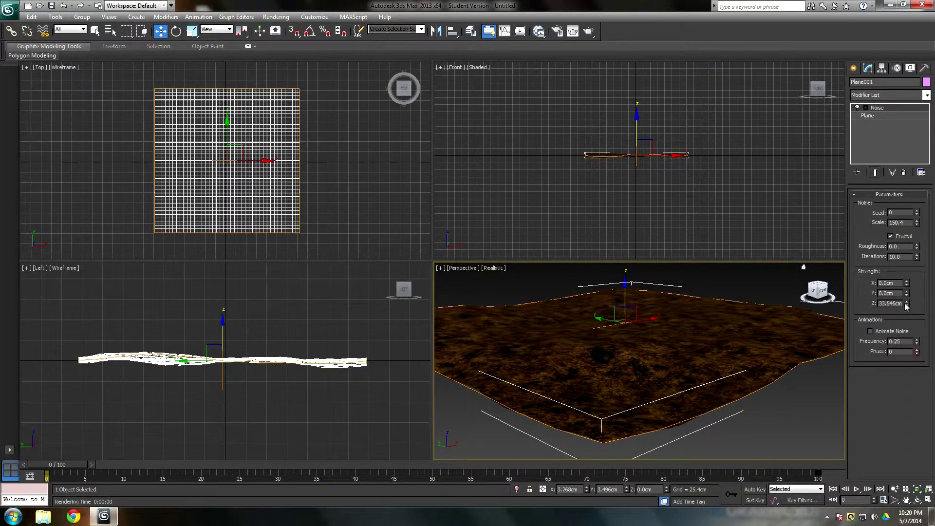
left_click_drag(906, 304, 906, 290)
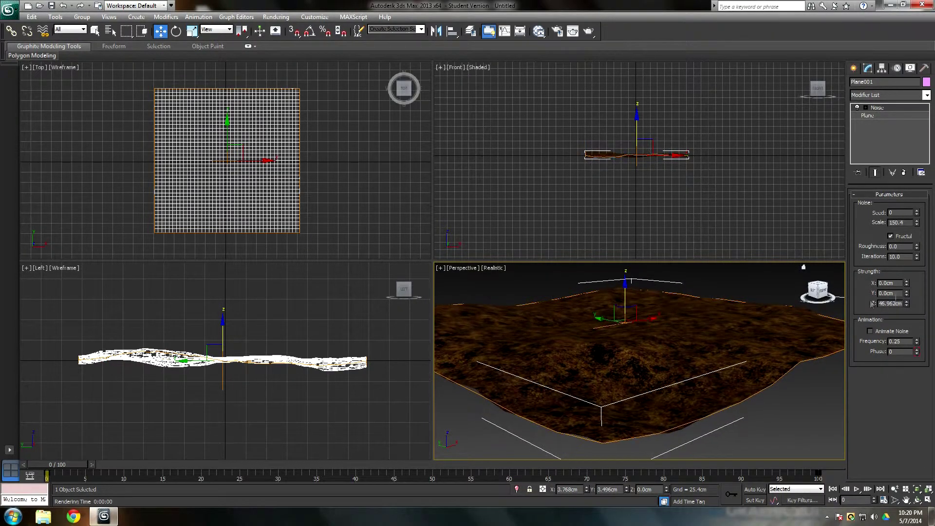
mouse_move(828, 291)
left_mouse_down()
mouse_move(826, 302)
mouse_move(827, 290)
left_mouse_up()
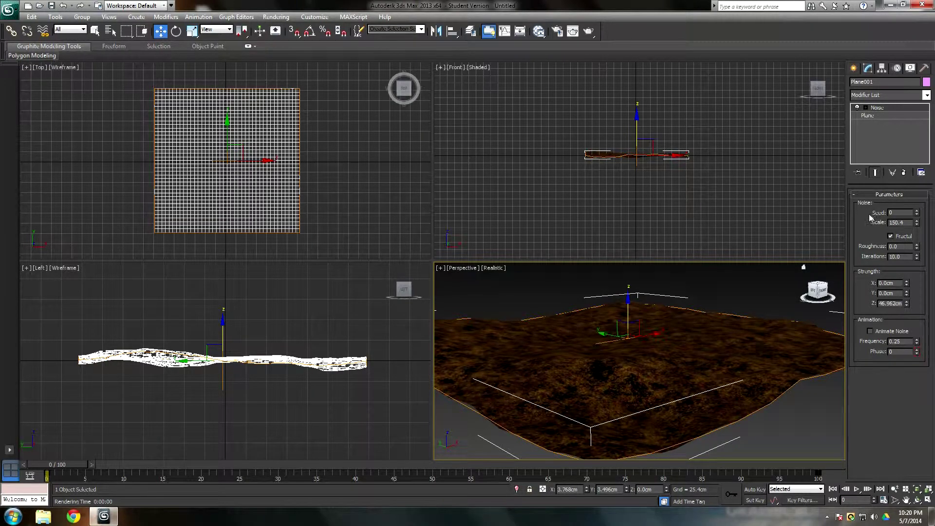
left_click(873, 97)
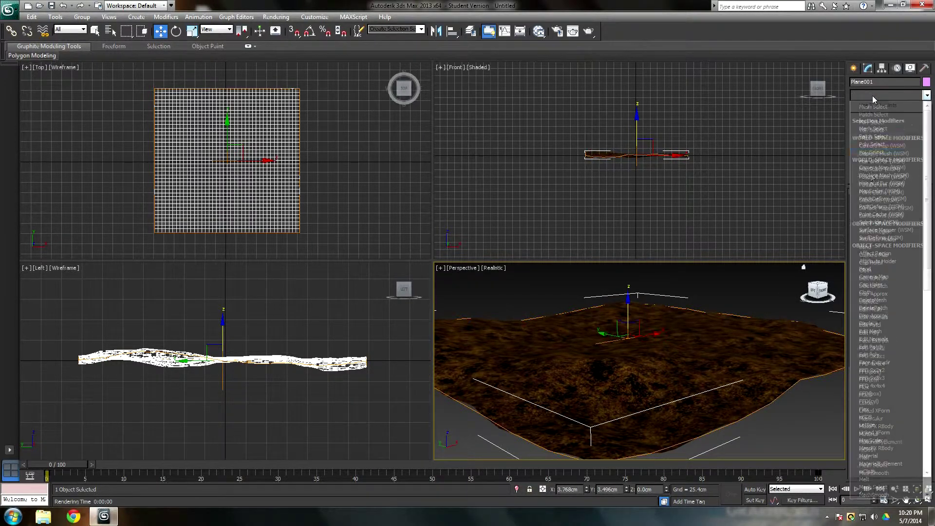
Step: Add Hair and Fur (WSM) to the plane with a Hair Count of 500
left_click(875, 184)
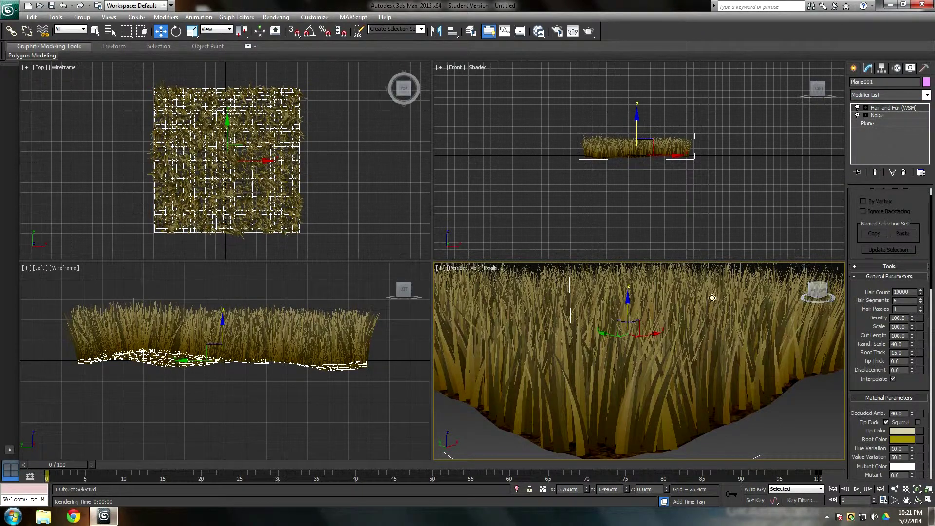
scroll(711, 297, "down", 5)
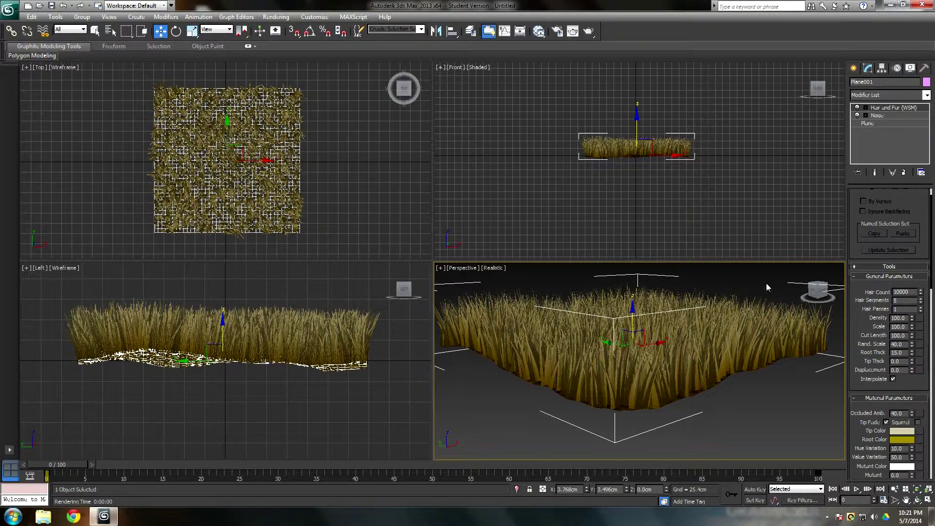
double_click(909, 292)
type("500")
key("Return")
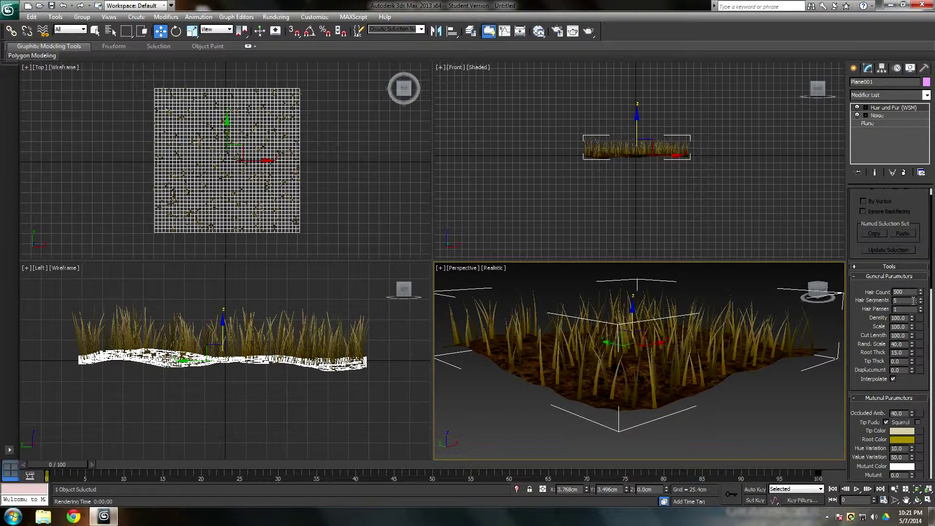
Step: Preview the grass in wireframe from above, then restore Realistic shading and reselect the plane
scroll(825, 348, "up", 10)
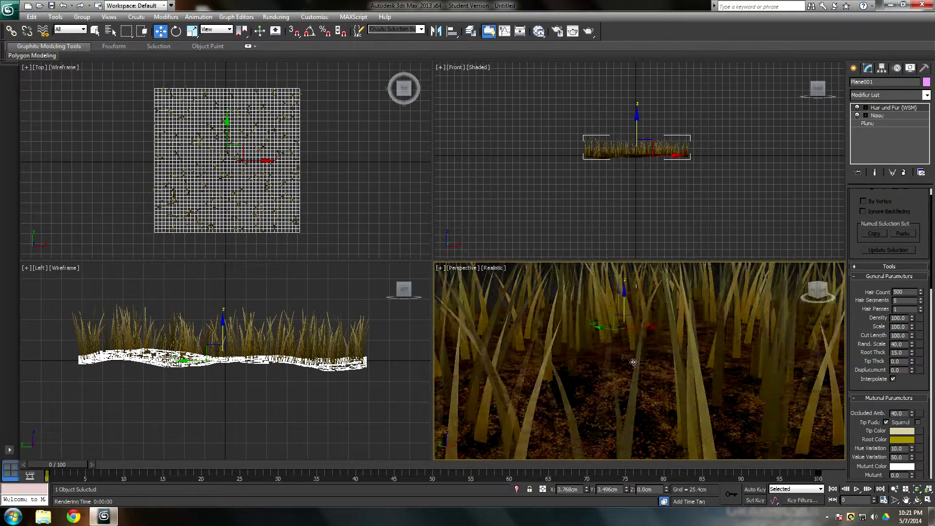
left_click(489, 274)
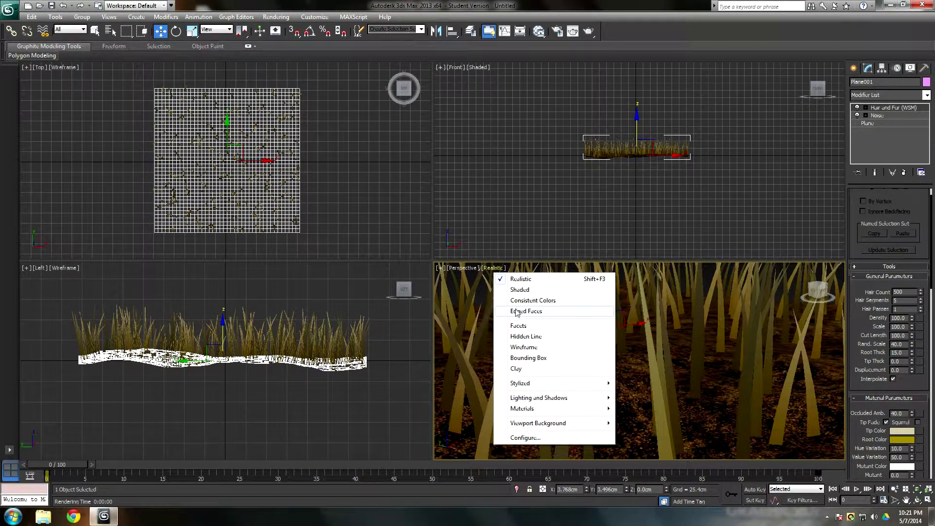
left_click(605, 346)
middle_click_drag(605, 345, 536, 343, "alt")
left_click(479, 329)
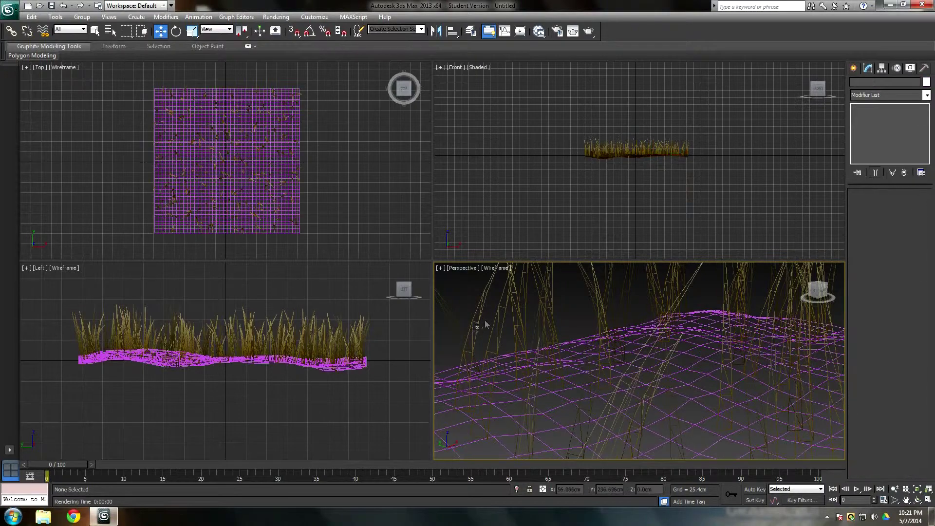
left_click(663, 390)
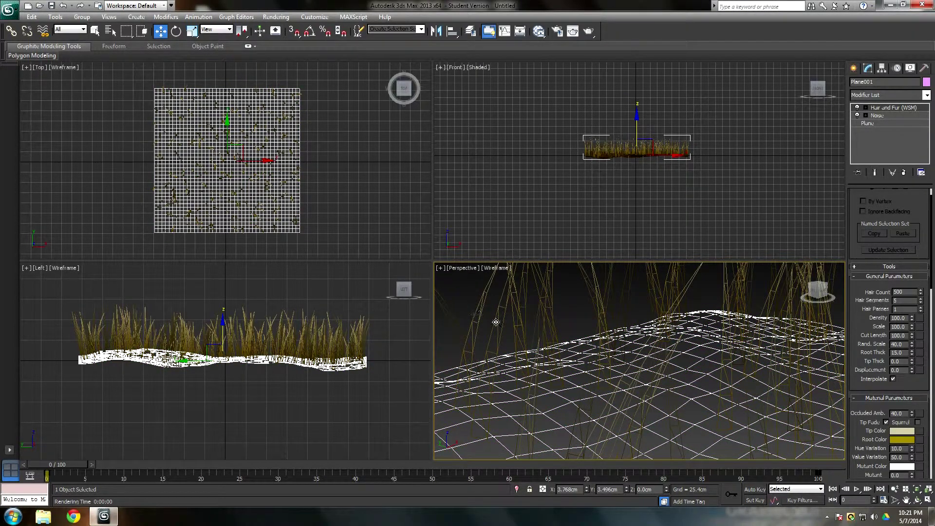
key("z")
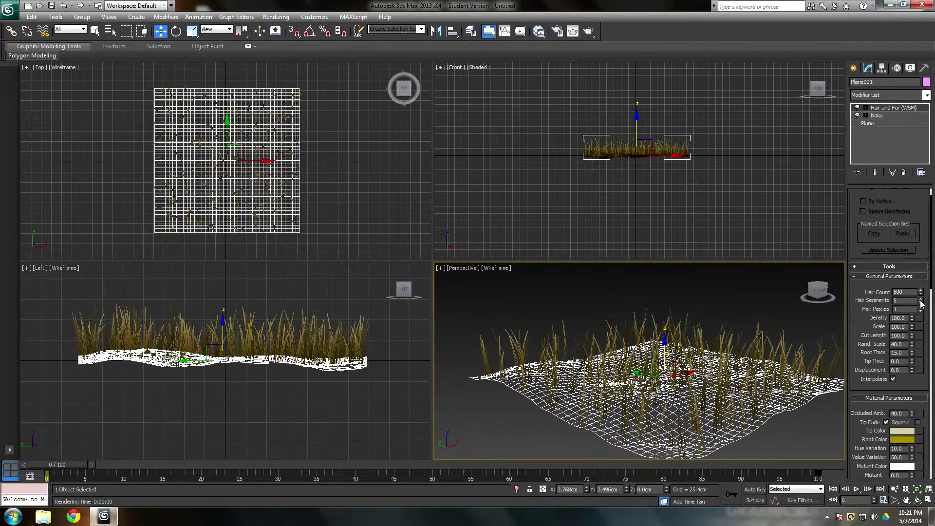
left_click(755, 313)
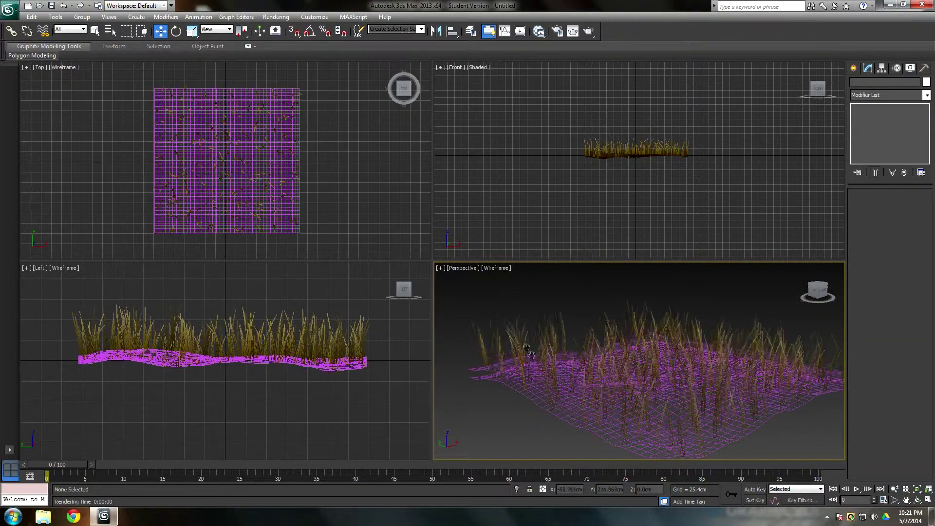
left_click(501, 270)
left_click(526, 279)
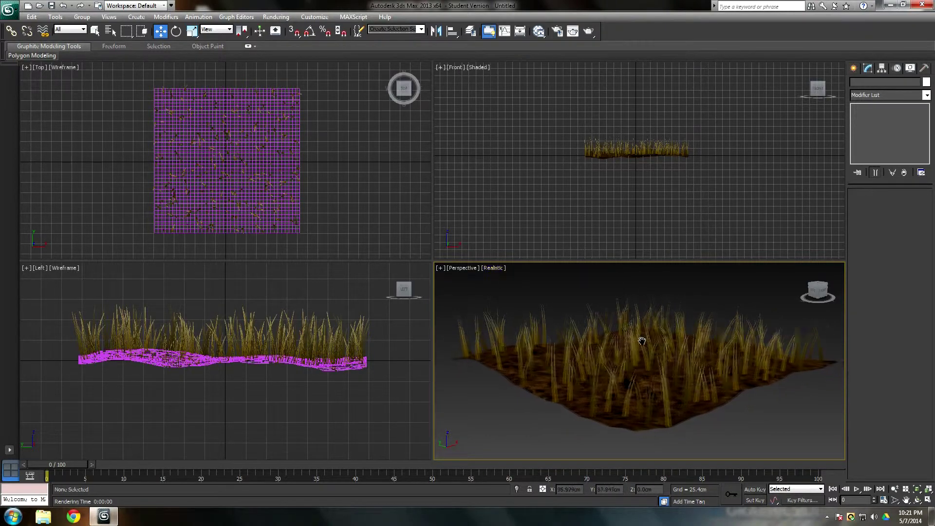
left_click(664, 368)
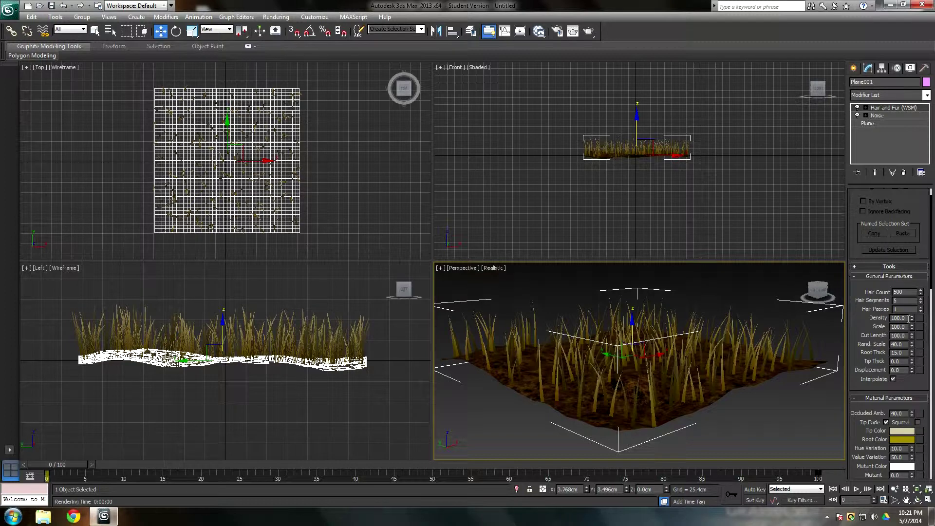
Step: Set hair Scale 30, Rand. Scale 95, Root Thick 2.5 and Tip Thick 0.5
double_click(903, 327)
type("30")
double_click(906, 335)
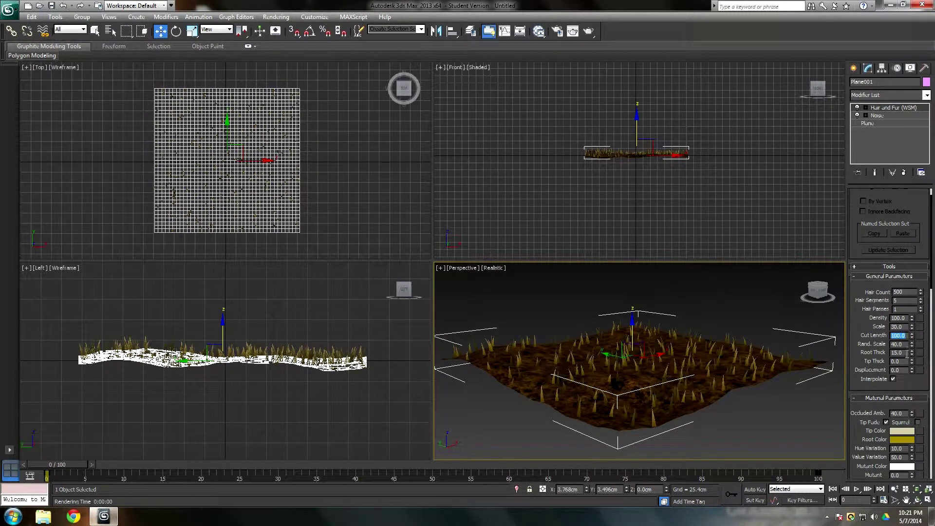
left_click(904, 344)
type("95")
double_click(905, 352)
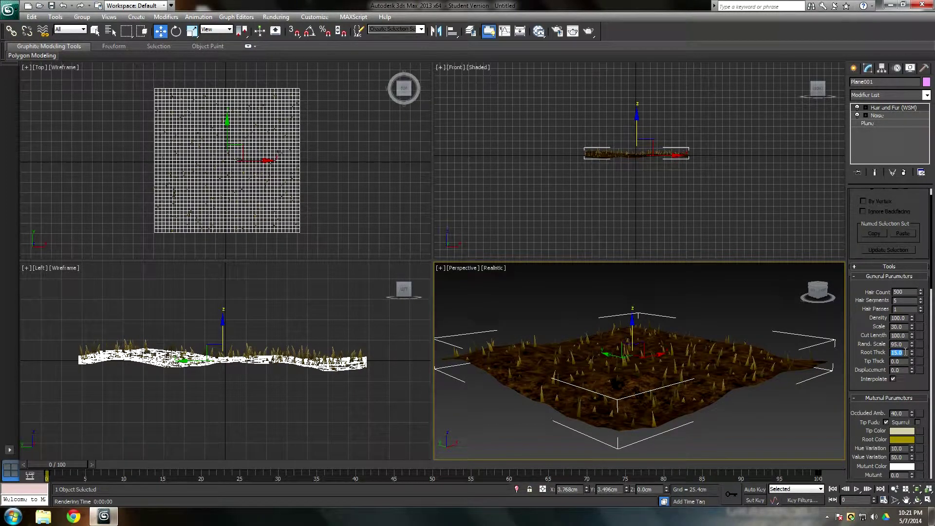
key("Tab")
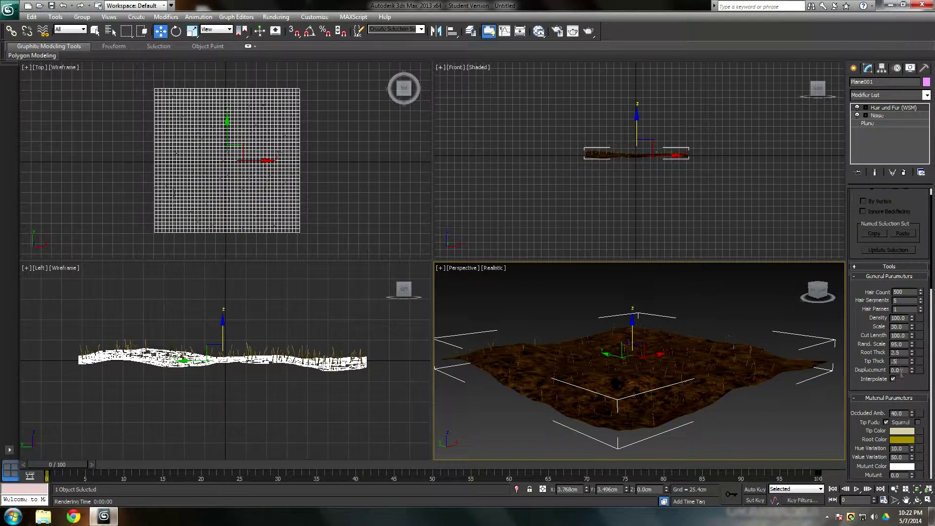
key("Tab")
left_click_drag(916, 387, 920, 291)
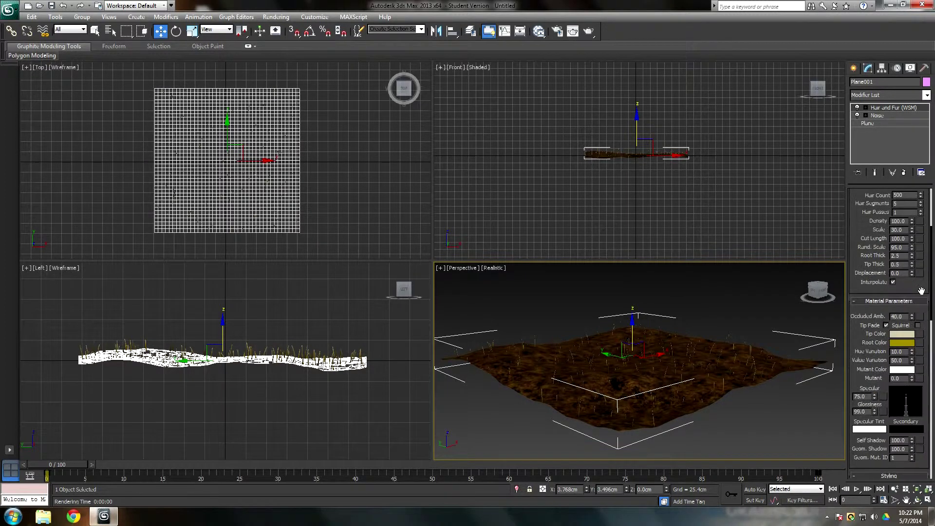
Step: Set Hue Variation 0, Value Variation 10, Specular 20 and Glossiness 10 for the hair
double_click(905, 351)
left_click_drag(878, 388, 878, 372)
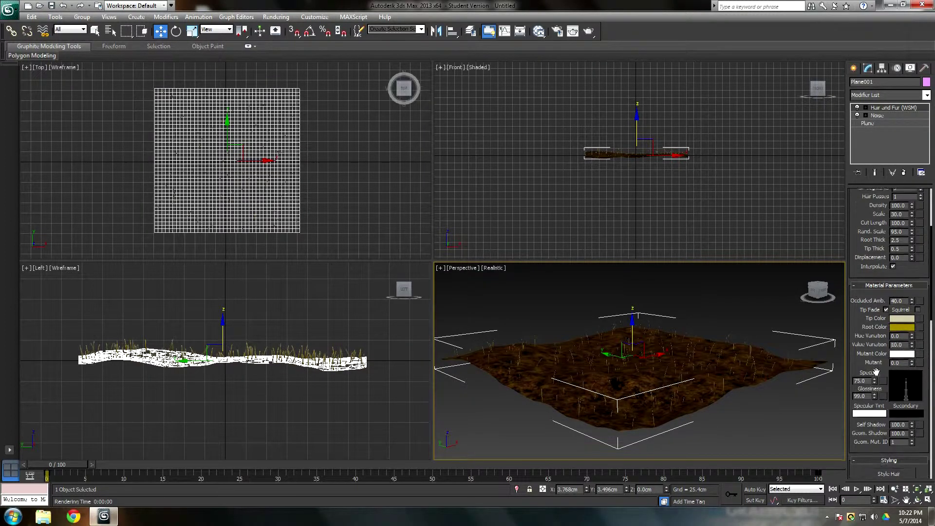
type("20")
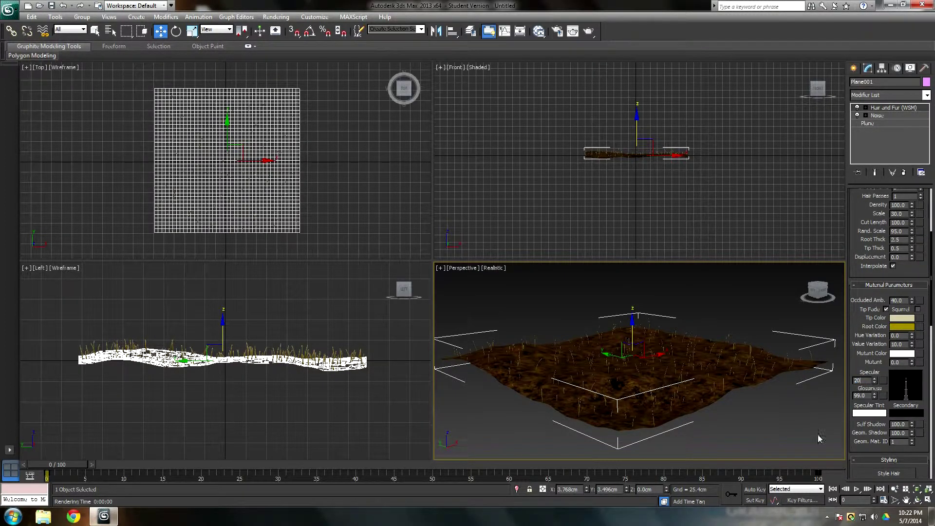
key("Tab")
type("10")
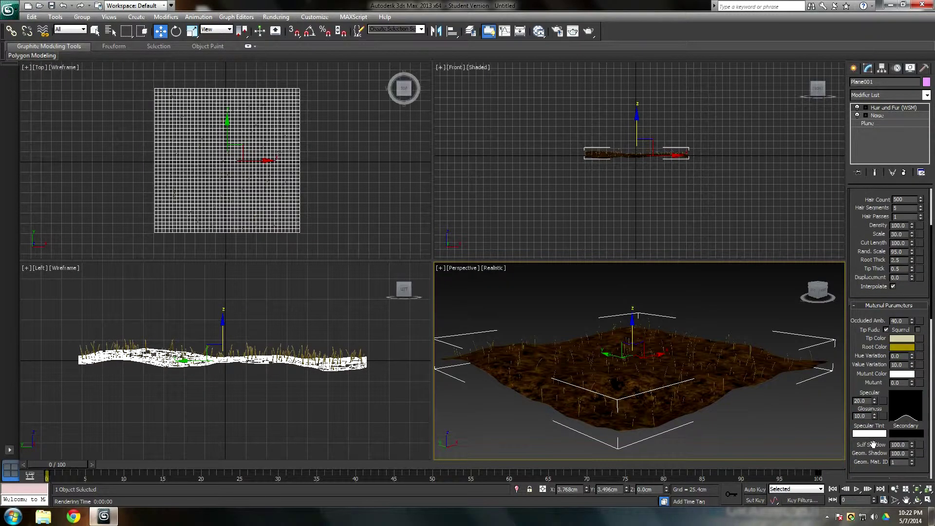
scroll(874, 428, "up", 3)
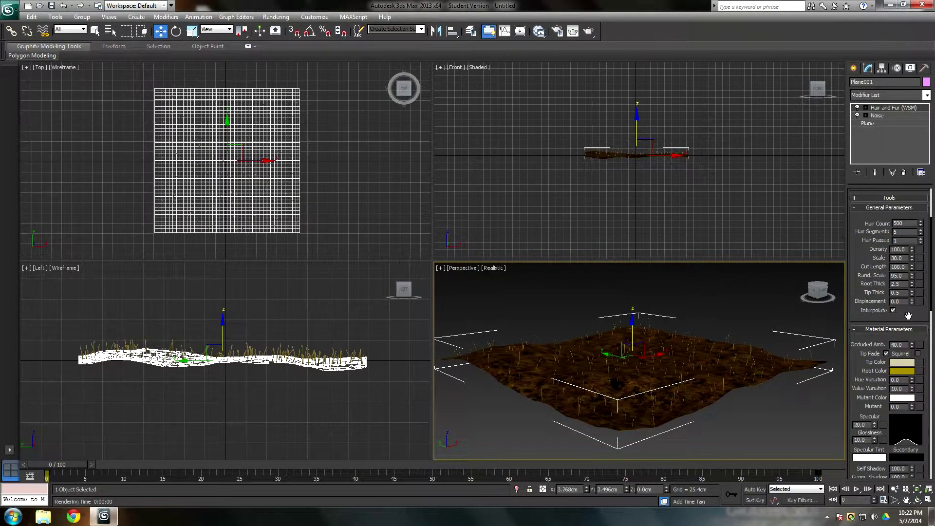
left_click_drag(909, 316, 909, 285)
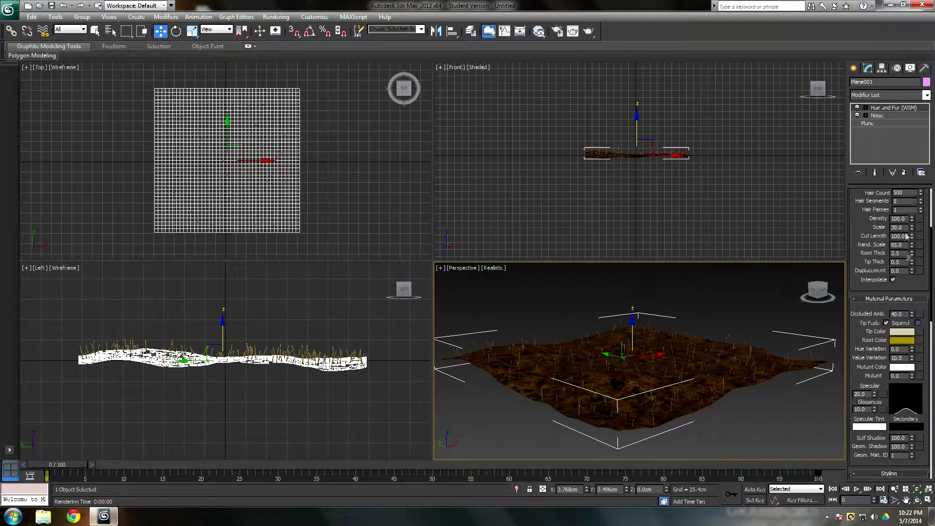
scroll(907, 236, "up", 3)
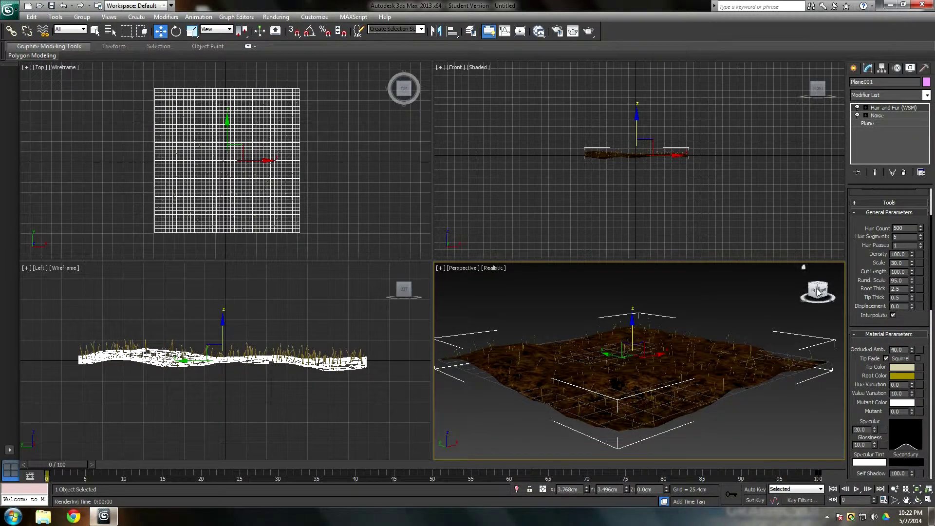
Step: Orbit and zoom the Perspective view to inspect the grassy terrain from a flatter angle
mouse_move(818, 291)
left_mouse_down()
mouse_move(818, 311)
mouse_move(816, 295)
left_mouse_up()
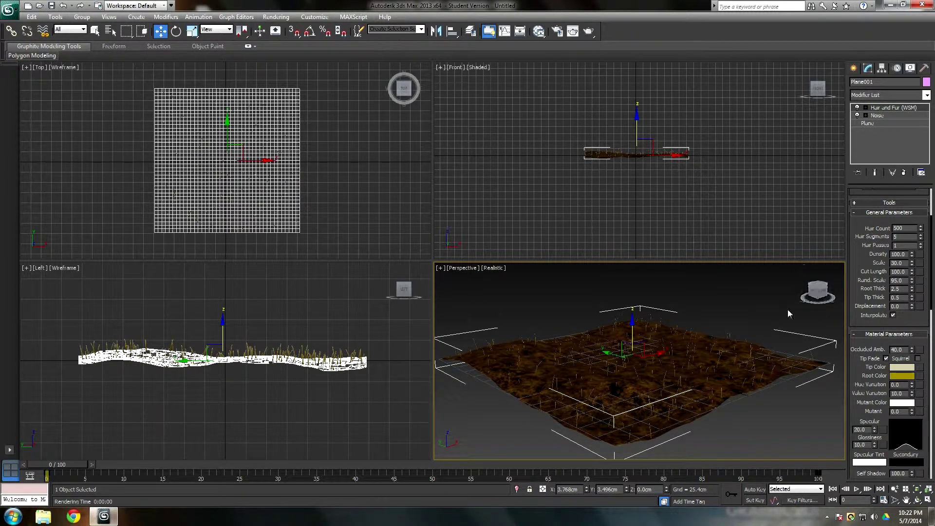
middle_click_drag(685, 344, 687, 331, "alt")
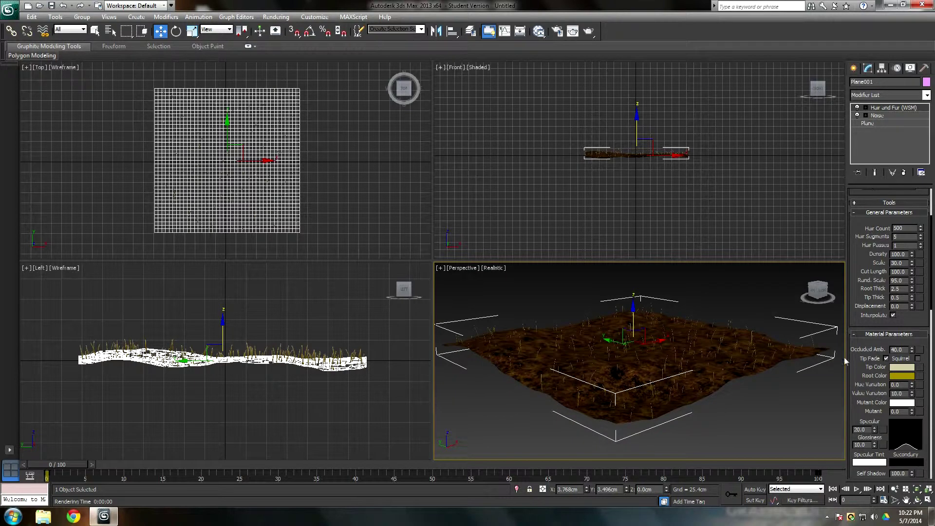
scroll(865, 403, "down", 2)
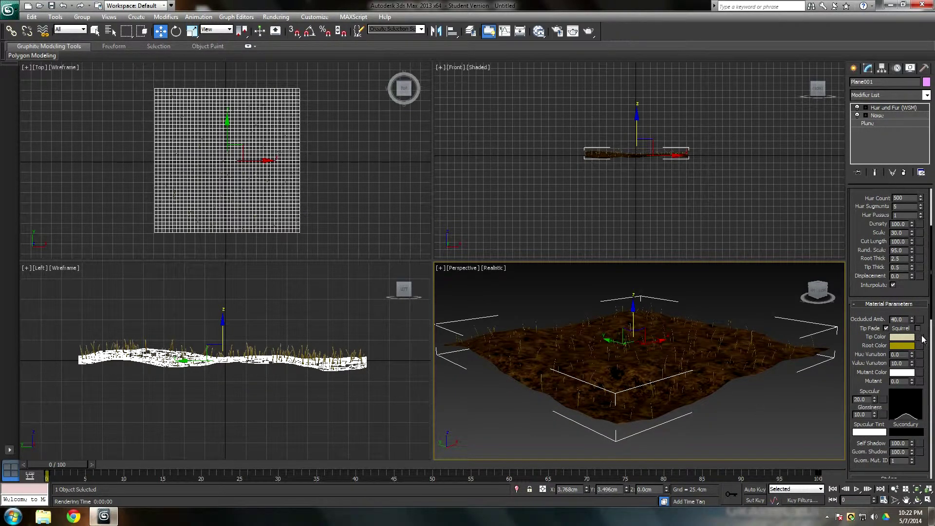
left_click_drag(823, 291, 820, 291)
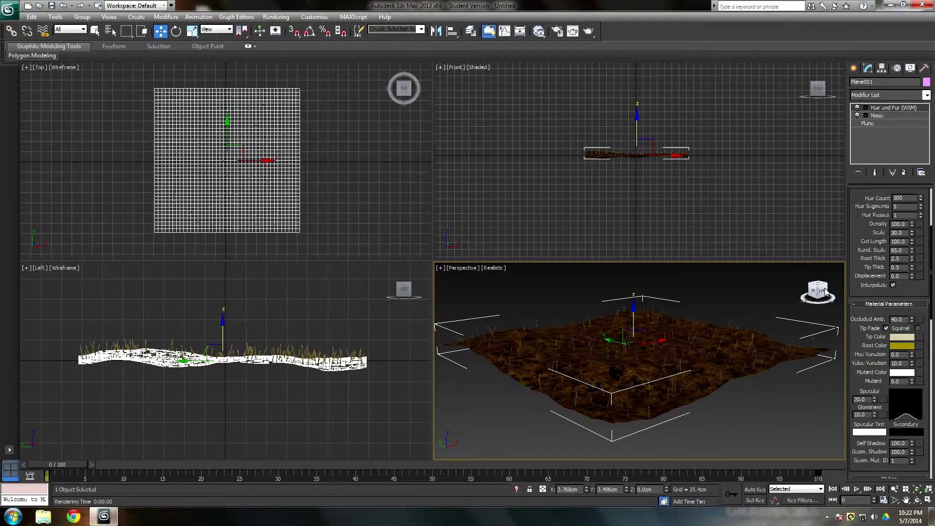
Step: Assign a Bitmap map using grass image 1.jpg to the hair's Tip Color
left_click(919, 335)
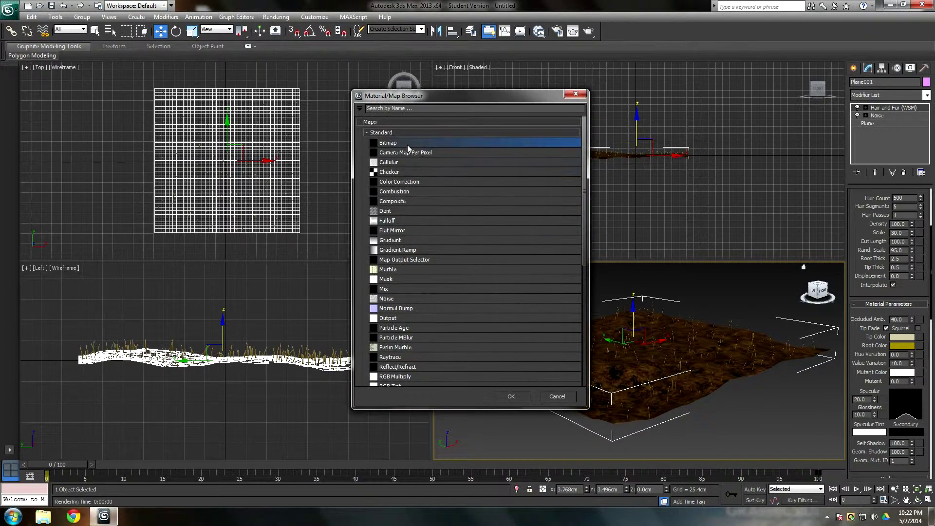
double_click(407, 144)
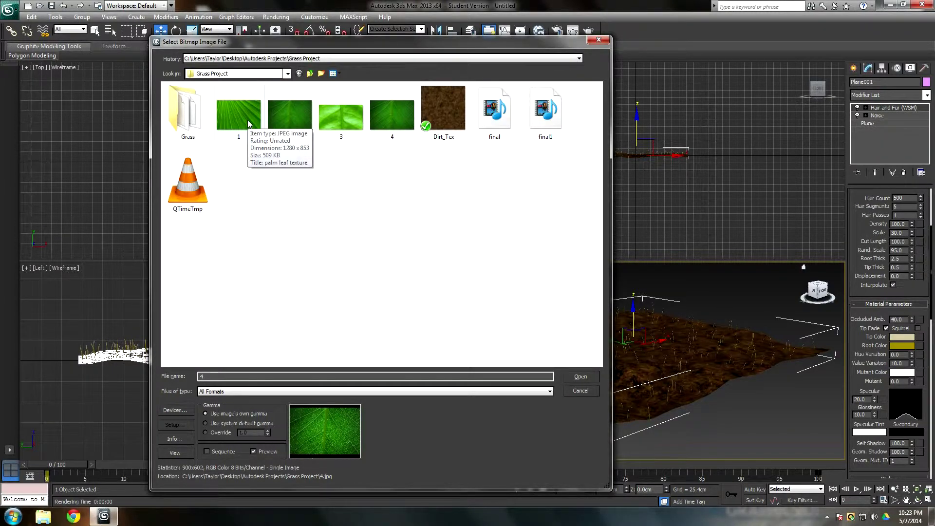
left_click(231, 114)
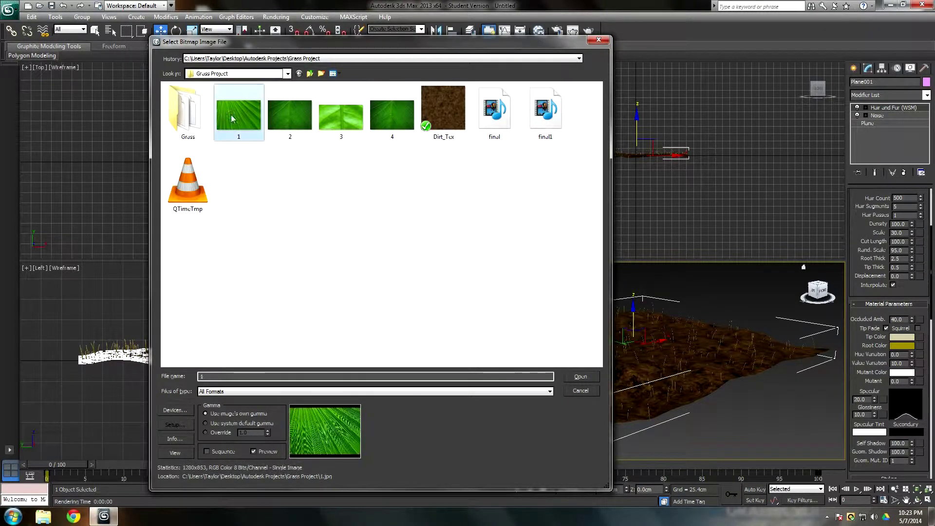
left_click(592, 380)
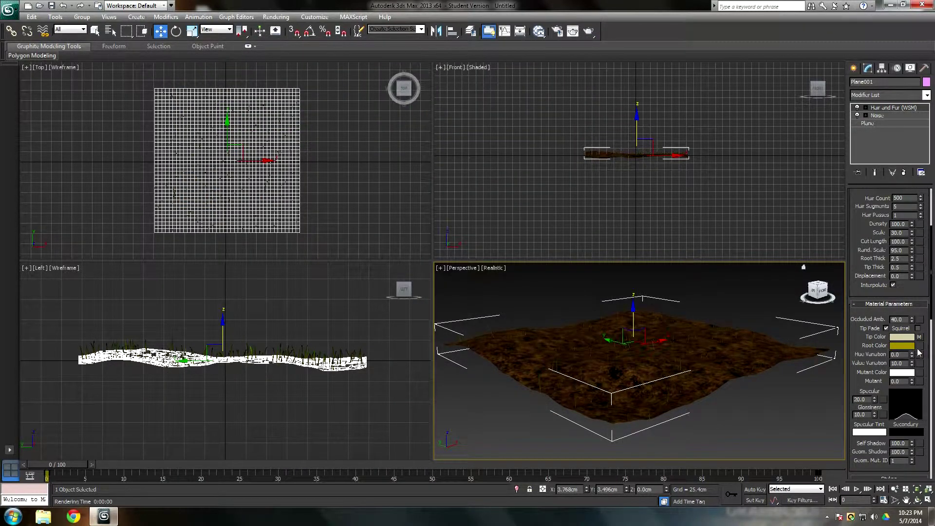
Step: Assign a Bitmap map using grass image 2 to the hair's Root Color
left_click(919, 347)
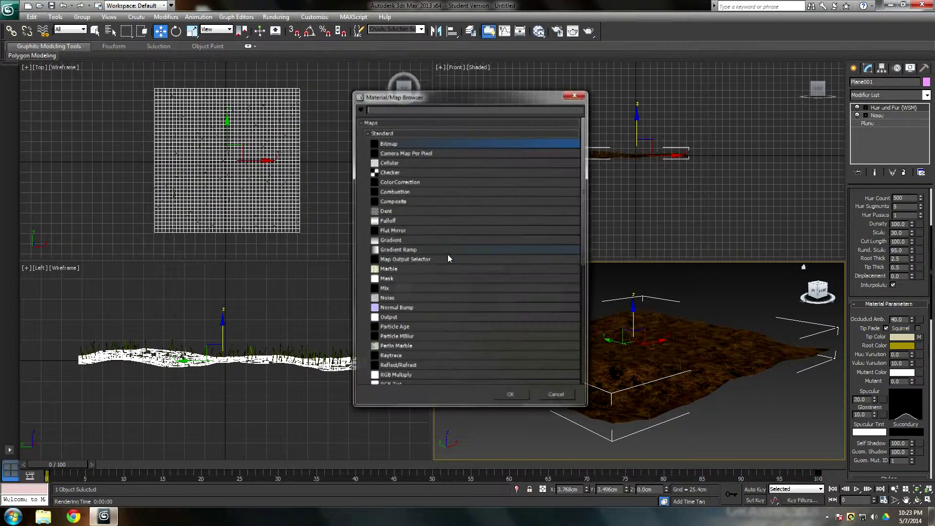
double_click(406, 146)
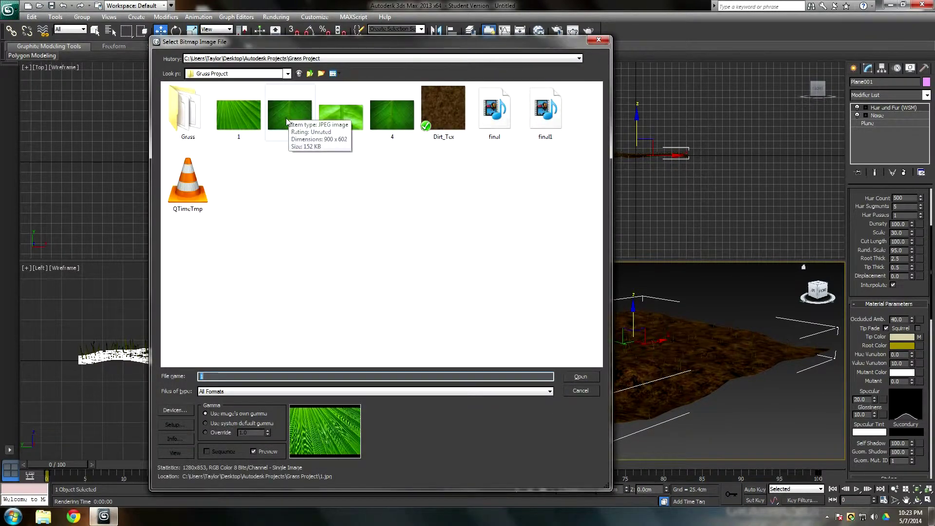
double_click(287, 122)
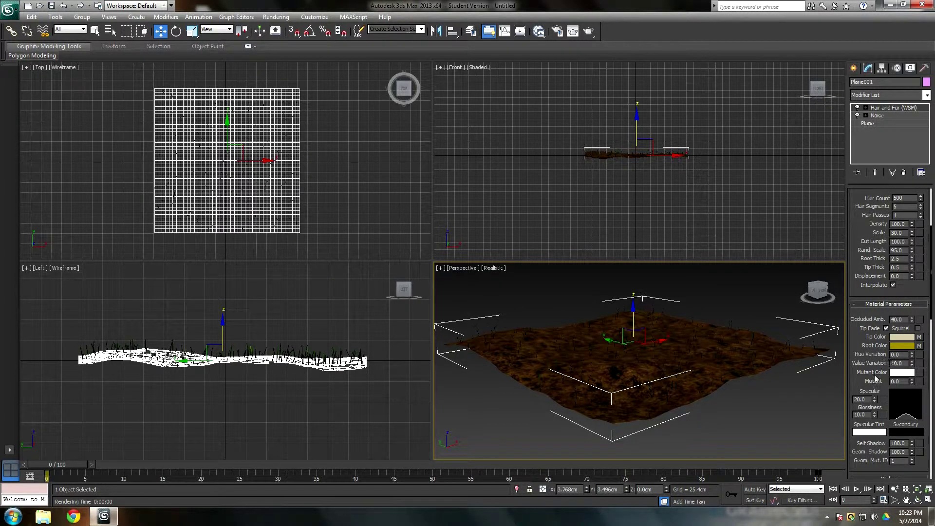
scroll(875, 379, "down", 3)
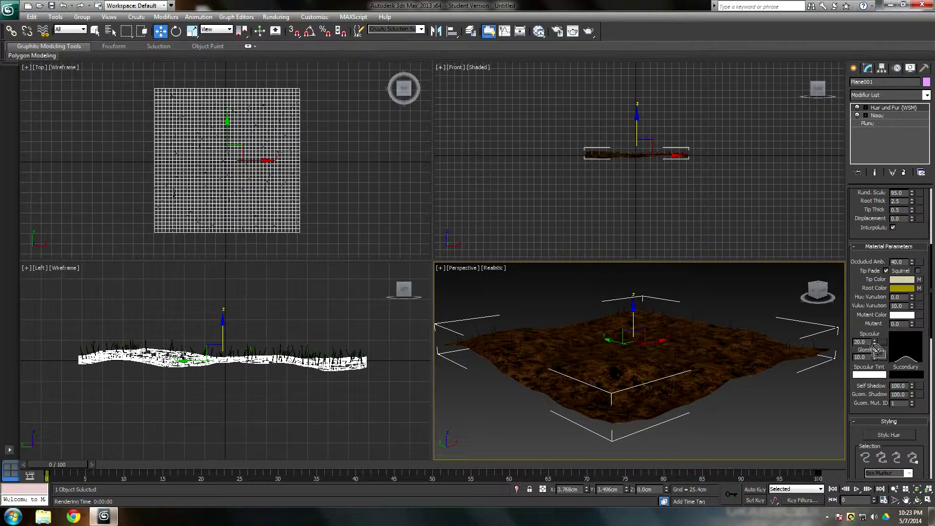
Step: Assign a Bitmap map using image 3.jpg to the hair's Specular
left_click(883, 342)
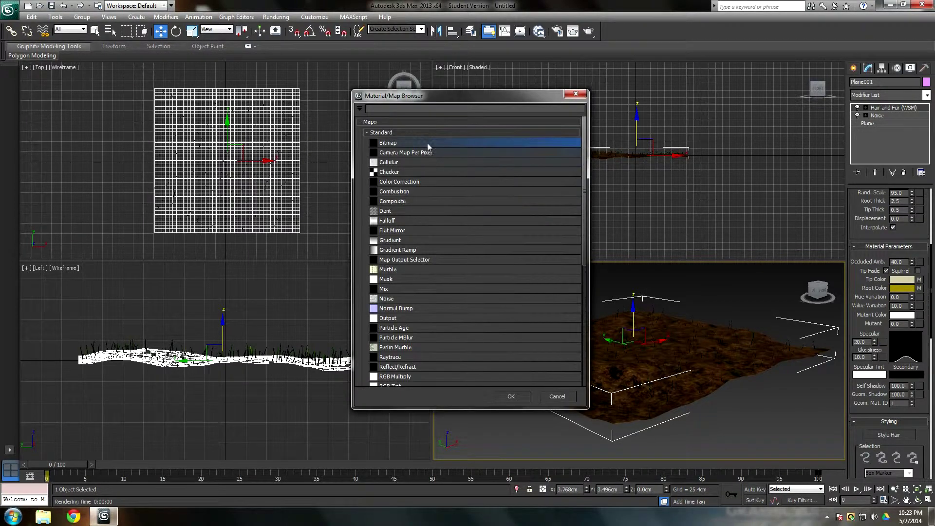
double_click(426, 143)
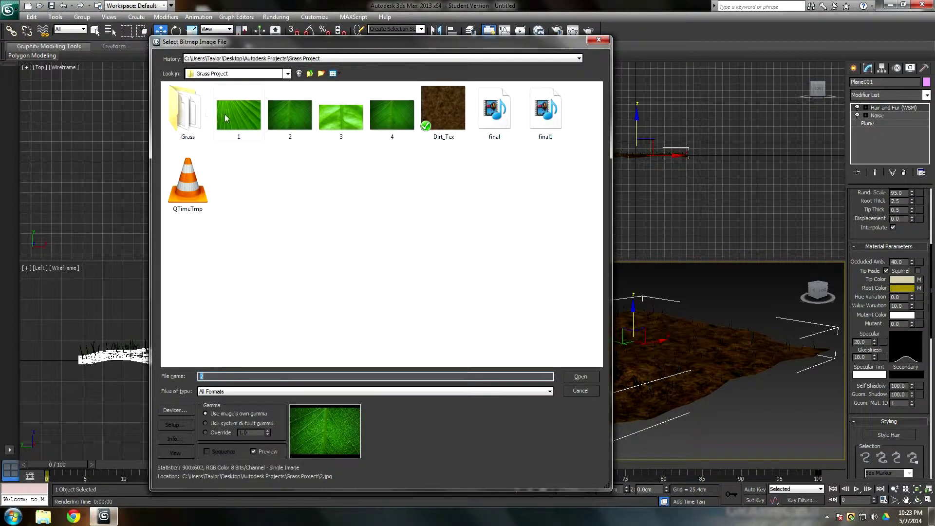
double_click(340, 121)
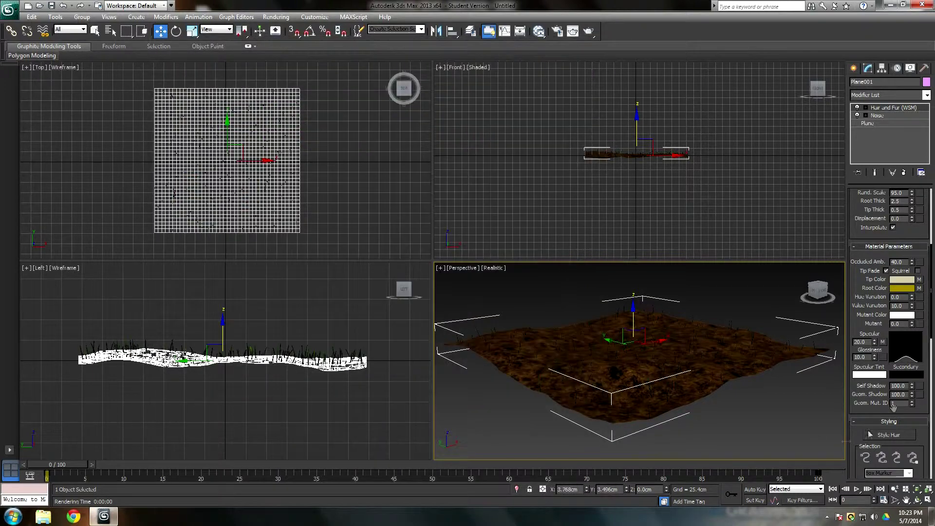
Step: Assign a Bitmap map using image 4.jpg to the hair's Glossiness
left_click(883, 357)
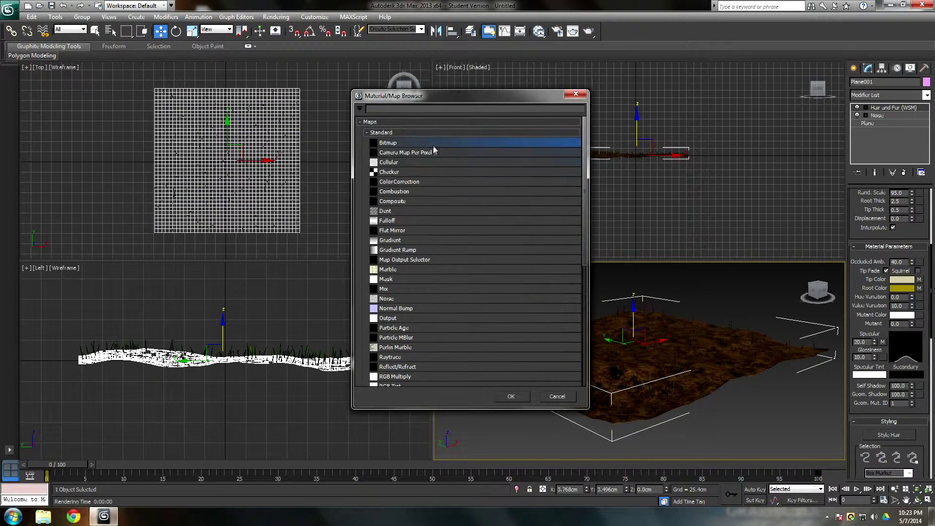
double_click(432, 143)
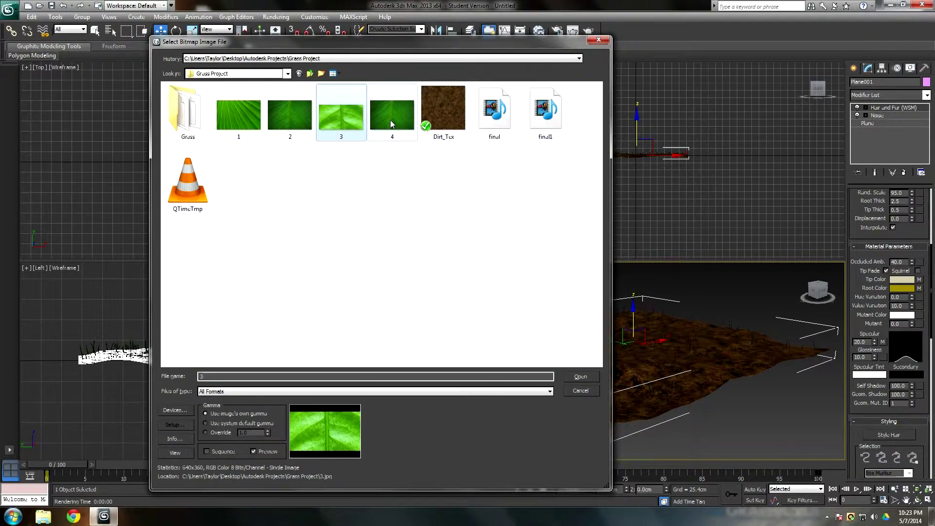
double_click(390, 120)
left_click_drag(924, 324, 875, 325)
scroll(875, 319, "up", 4)
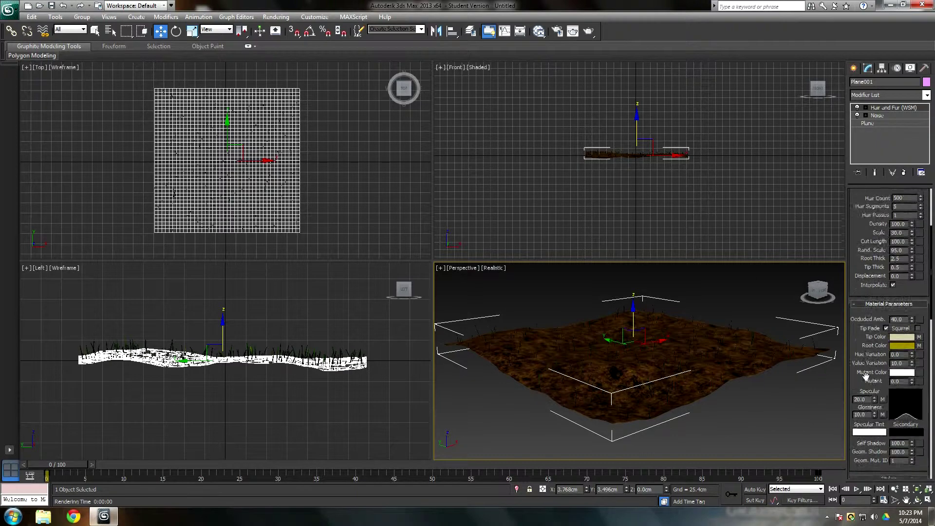
scroll(863, 270, "up", 3)
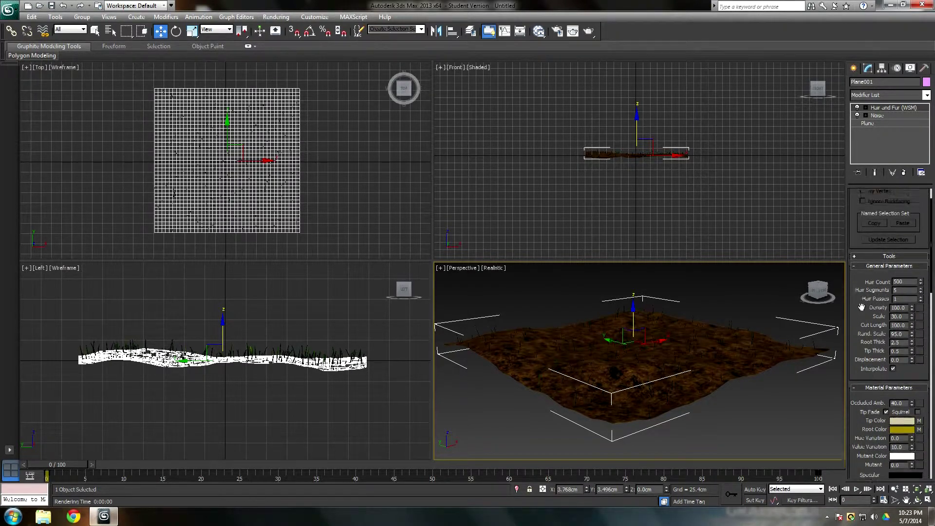
Step: Create a Target camera in the Top viewport, placed below the plane with its target on it
left_click(748, 301)
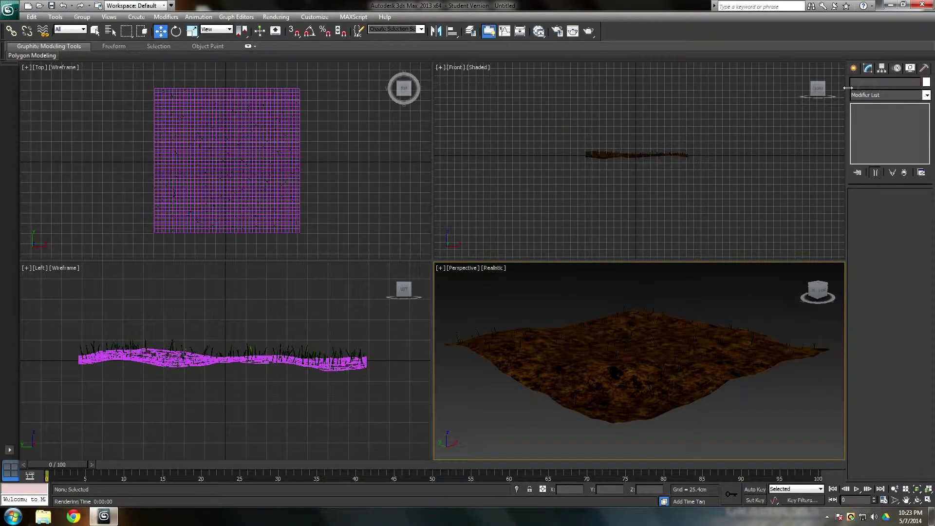
left_click(853, 69)
left_click(880, 84)
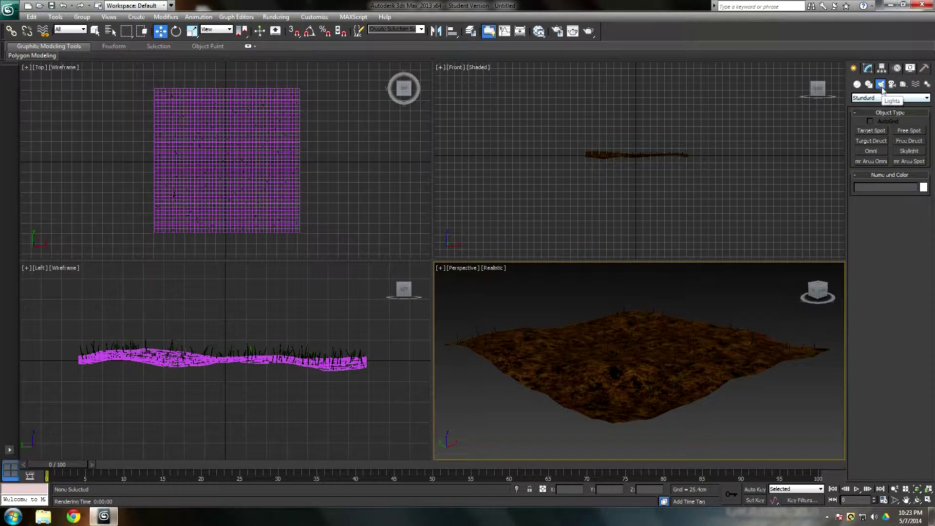
left_click(892, 84)
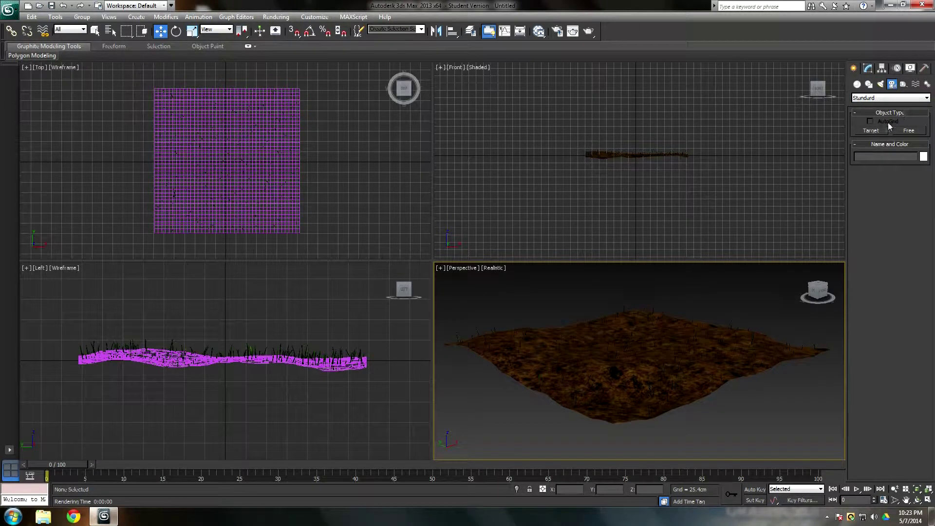
left_click(872, 130)
middle_click_drag(252, 212, 288, 150)
scroll(288, 150, "down", 2)
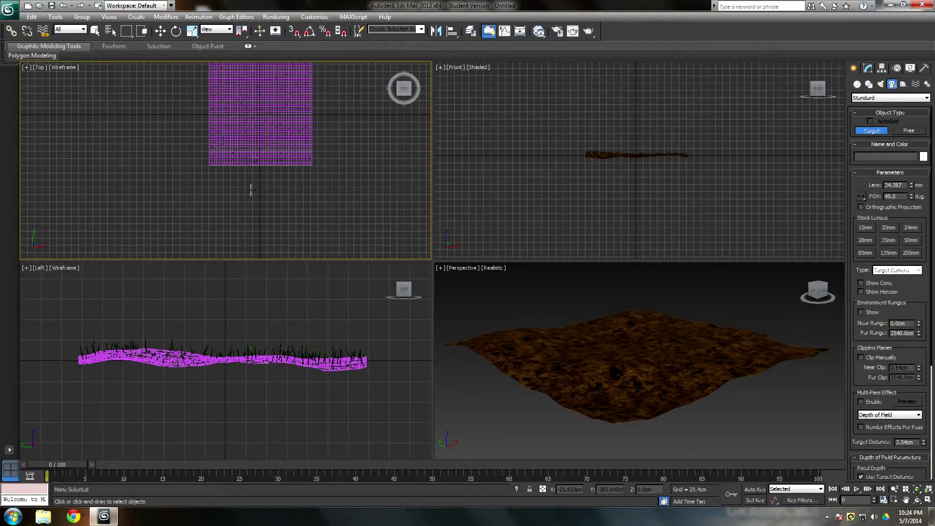
middle_click_drag(253, 194, 260, 148)
left_click_drag(162, 204, 267, 88)
left_click(160, 31)
scroll(639, 285, "down", 6)
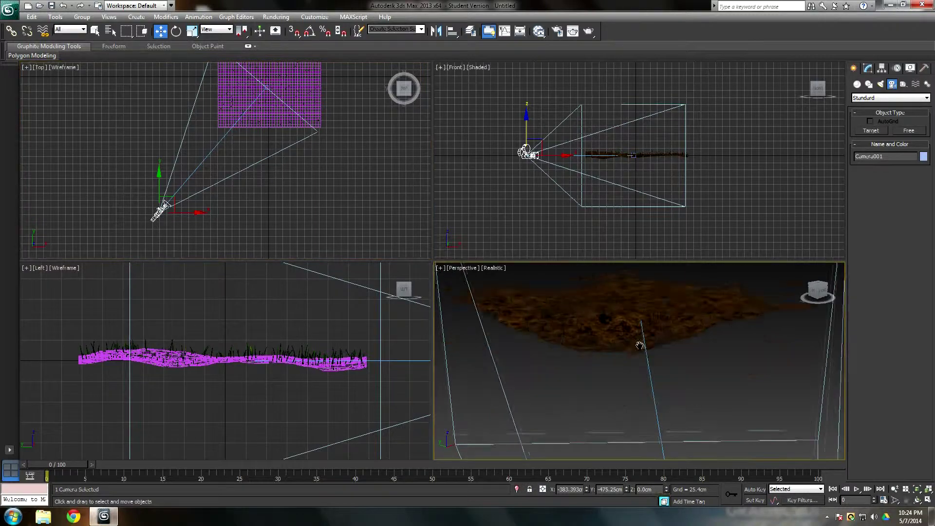
Step: Nudge the camera right and switch the Front viewport to Camera001's view
left_click_drag(647, 402, 688, 388)
left_click(674, 389)
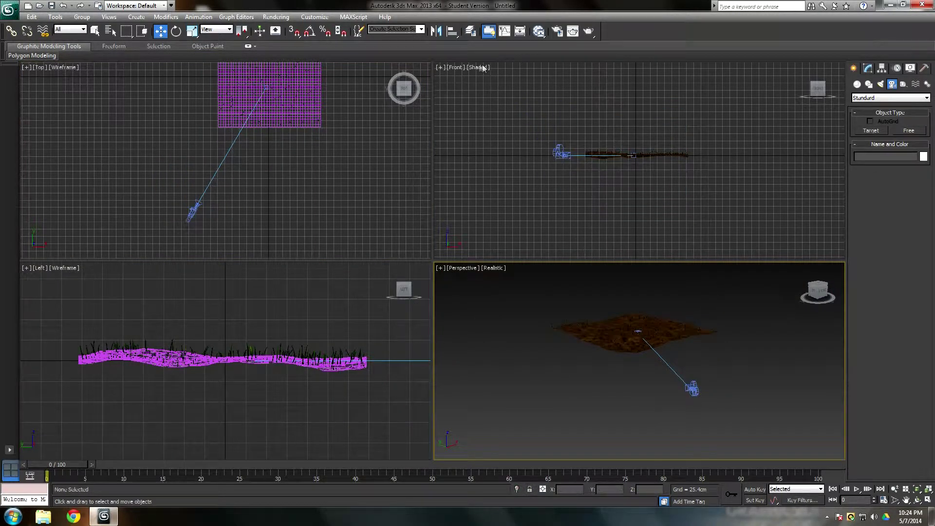
left_click(456, 68)
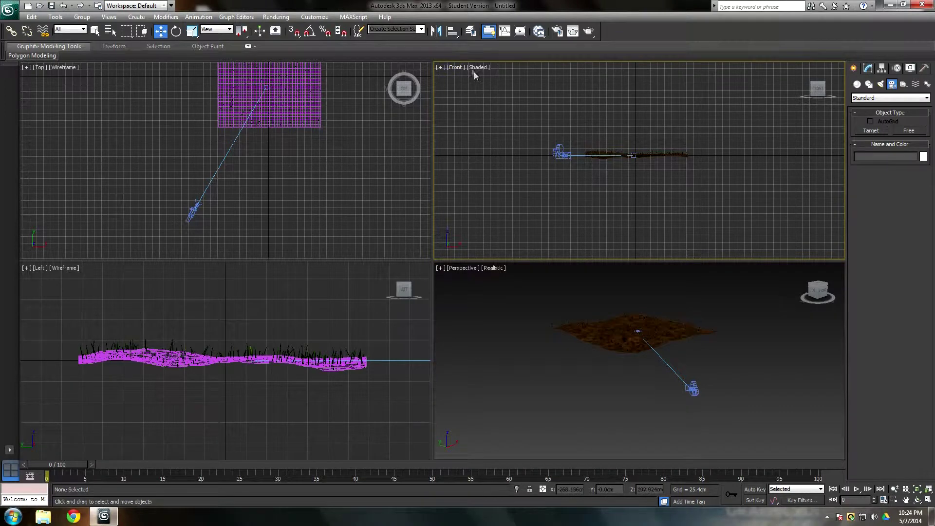
left_click(456, 68)
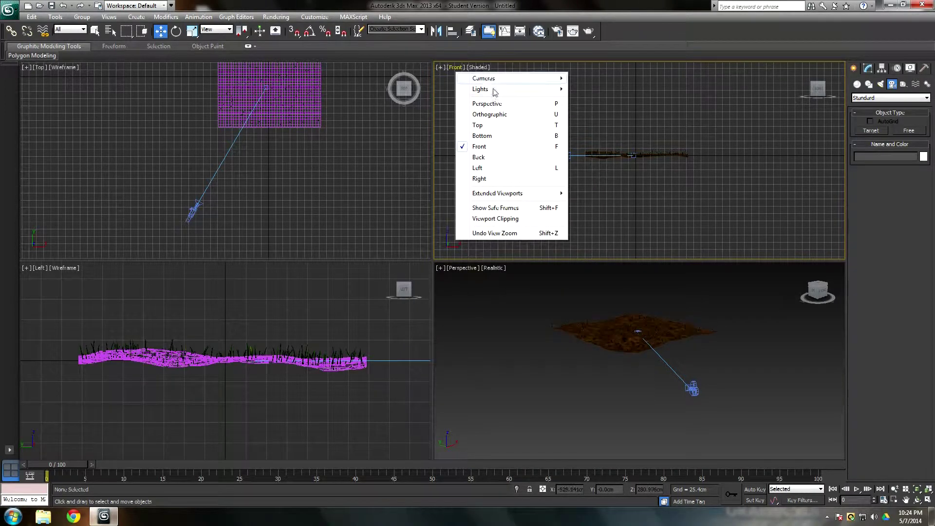
mouse_move(535, 78)
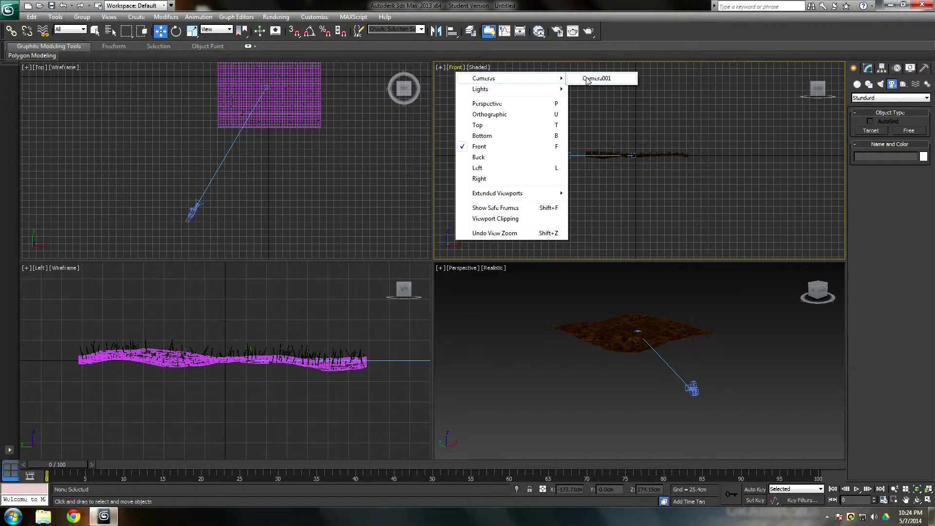
left_click(586, 78)
left_click(469, 67)
mouse_move(495, 78)
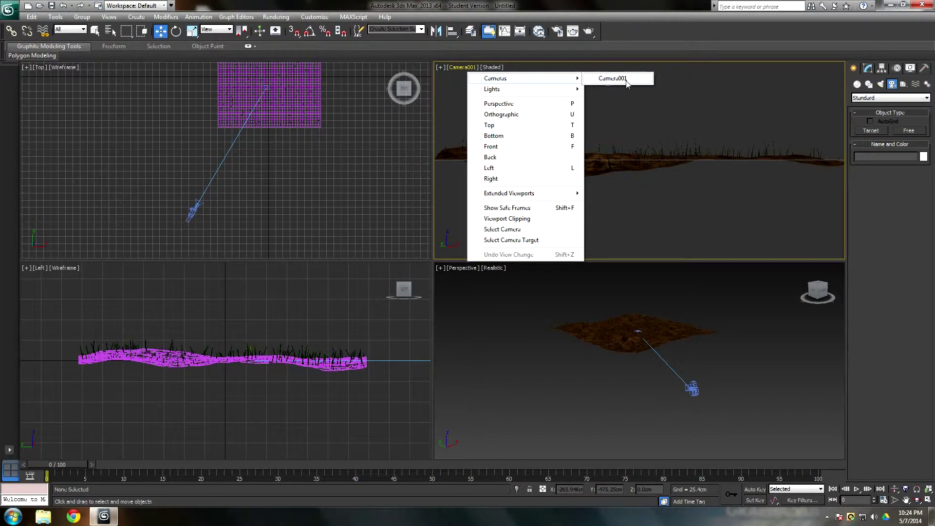
left_click(626, 79)
Step: Move Camera001 and tilt its target down to frame a low, close view of the terrain
left_click(692, 388)
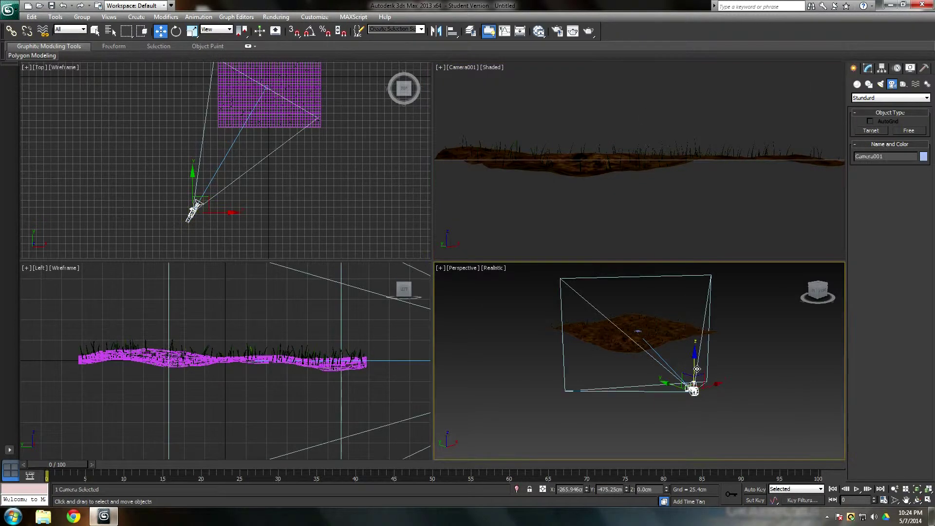
left_click_drag(692, 389, 680, 308)
left_click(680, 320)
left_click(638, 321)
left_click(683, 303)
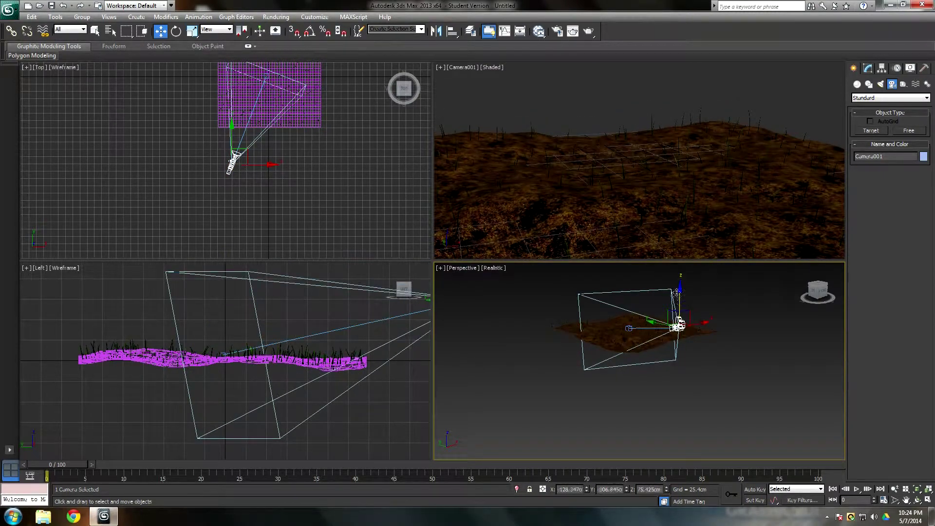
Step: Lower Camera001 toward the terrain and slide Plane001 to reframe it in the camera view
left_click_drag(682, 318, 659, 314)
left_click(642, 164)
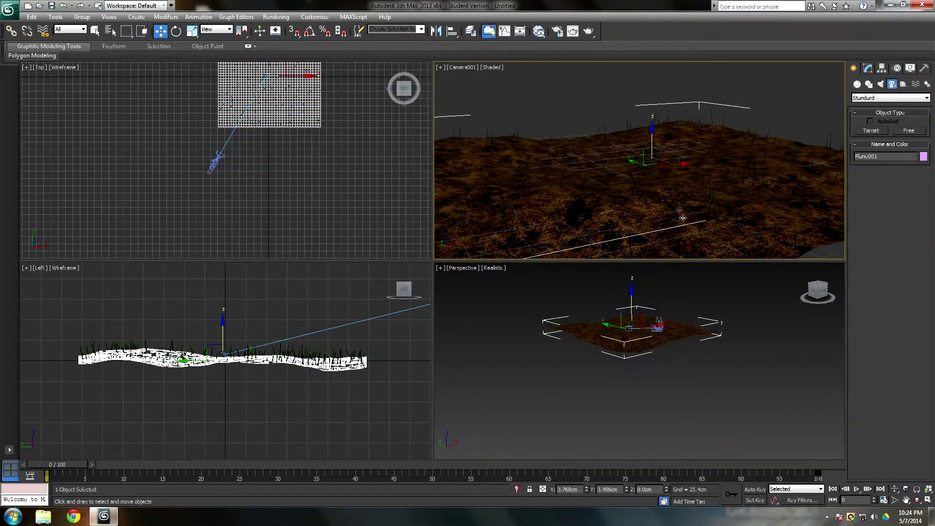
left_click_drag(642, 164, 654, 181)
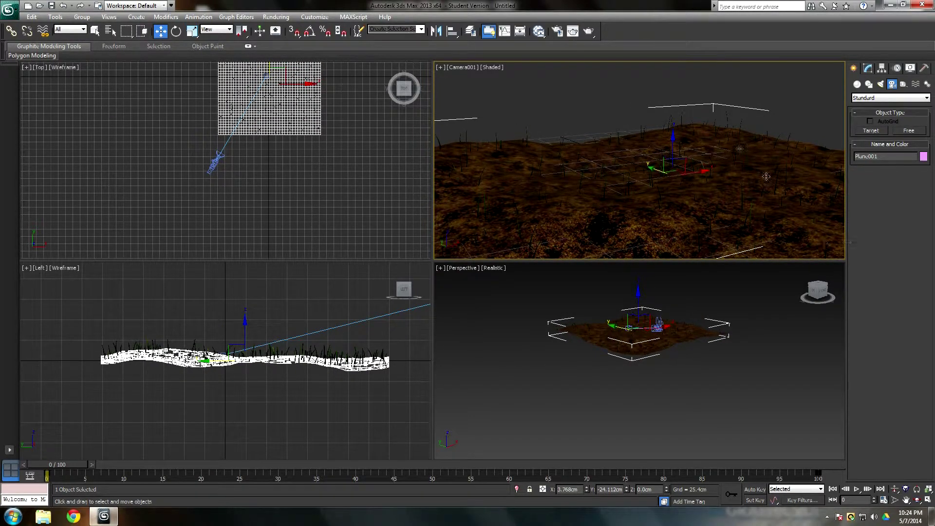
left_click(659, 324)
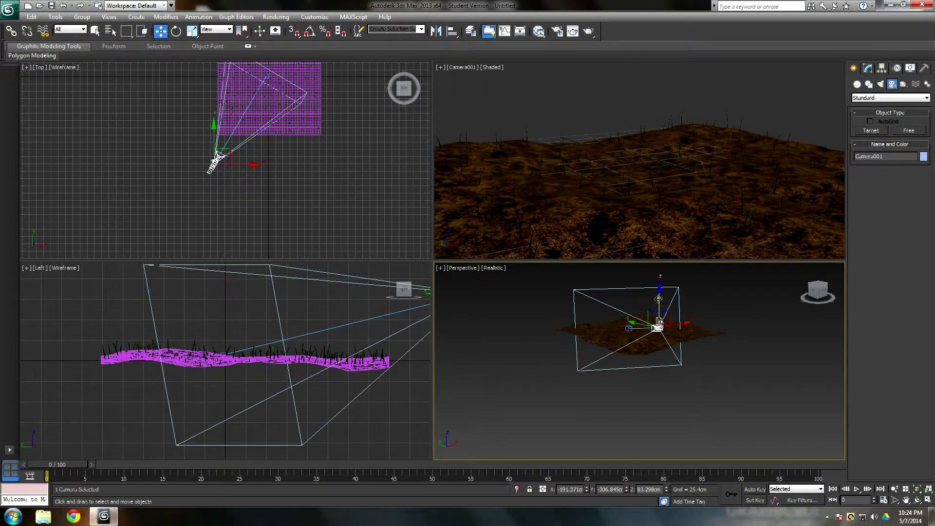
left_click_drag(658, 298, 661, 306)
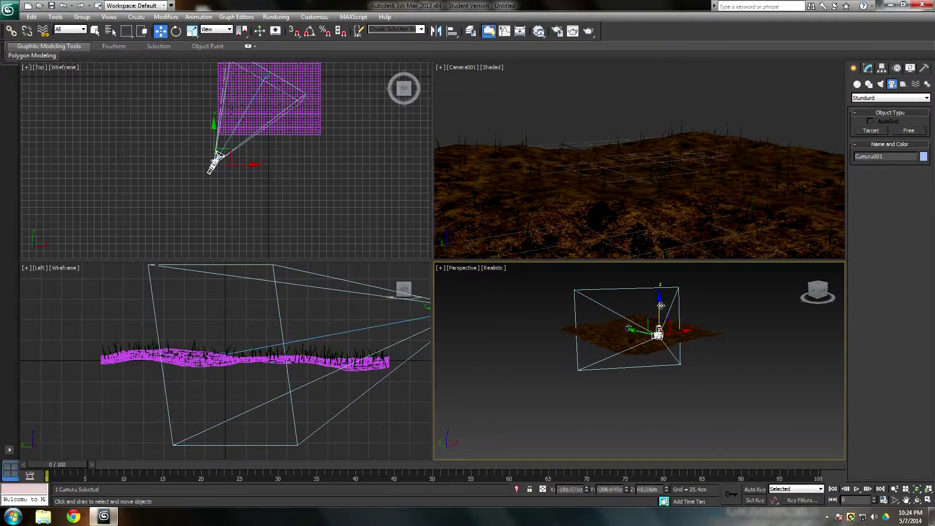
left_click(669, 171)
left_click_drag(672, 171, 681, 174)
left_click(730, 104)
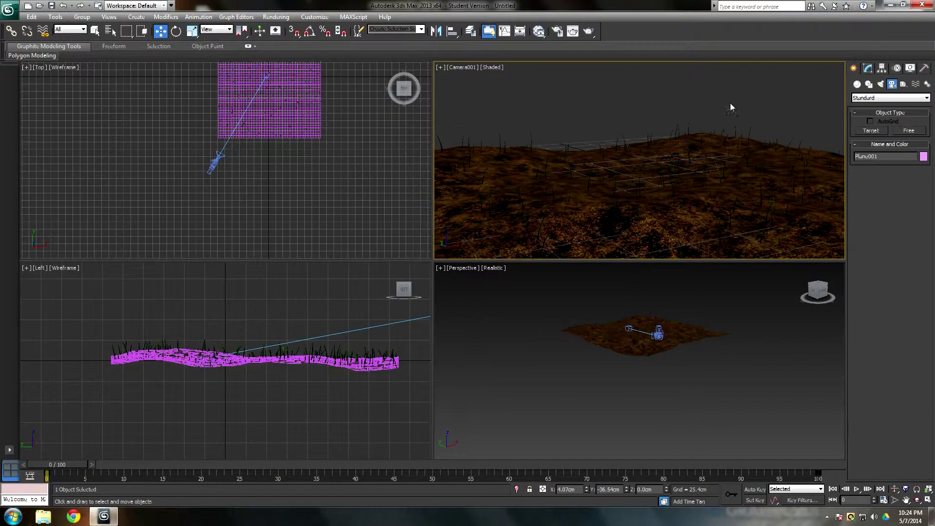
Step: Create an Omni light, Omni001, and position it above the terrain
left_click(881, 84)
left_click(871, 151)
left_click(643, 335)
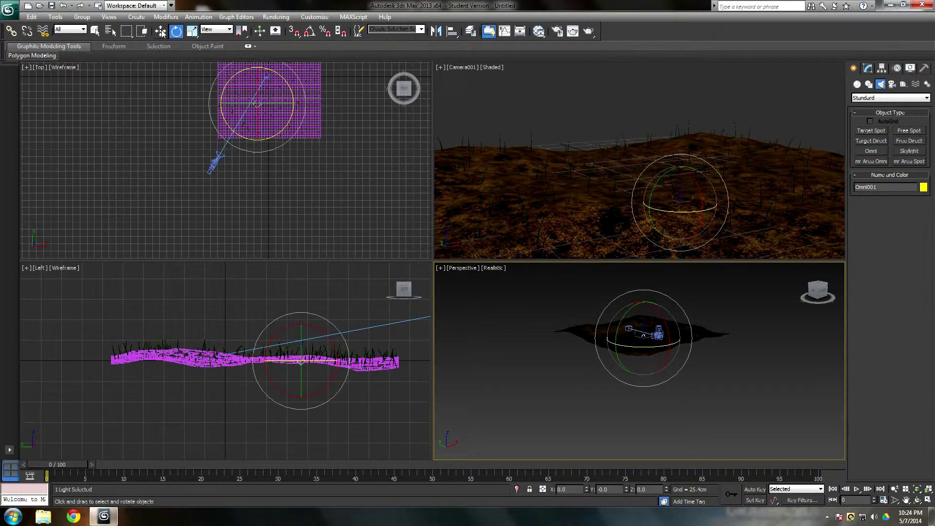
key("w")
left_click_drag(643, 316, 687, 362)
scroll(688, 358, "up", 4)
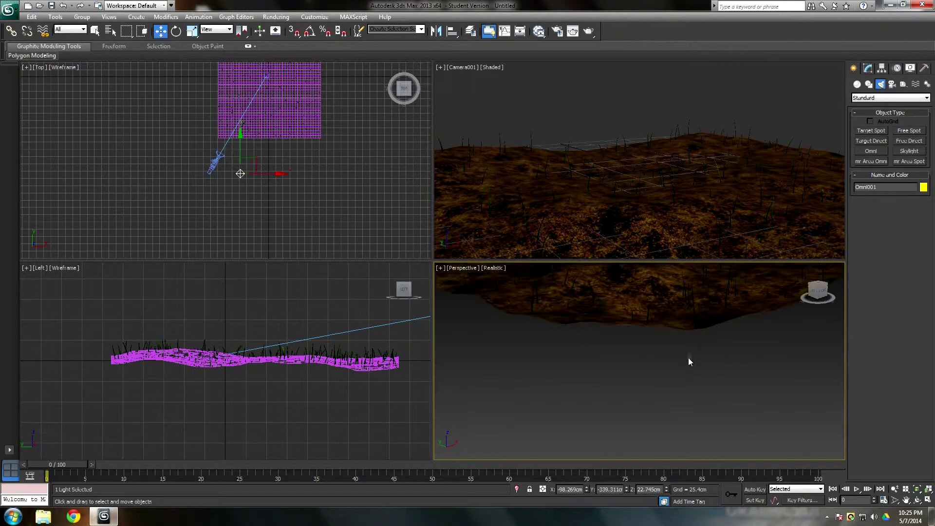
scroll(674, 398, "down", 2)
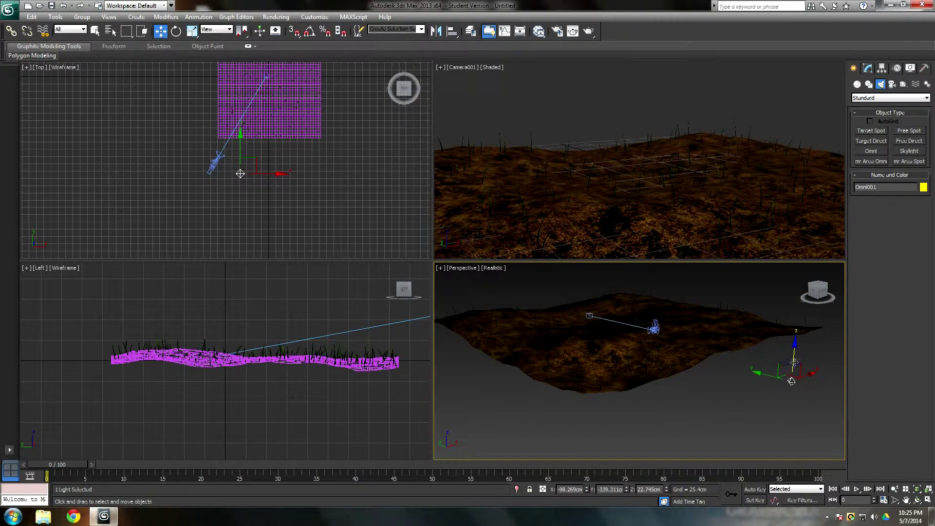
left_click_drag(792, 357, 772, 386)
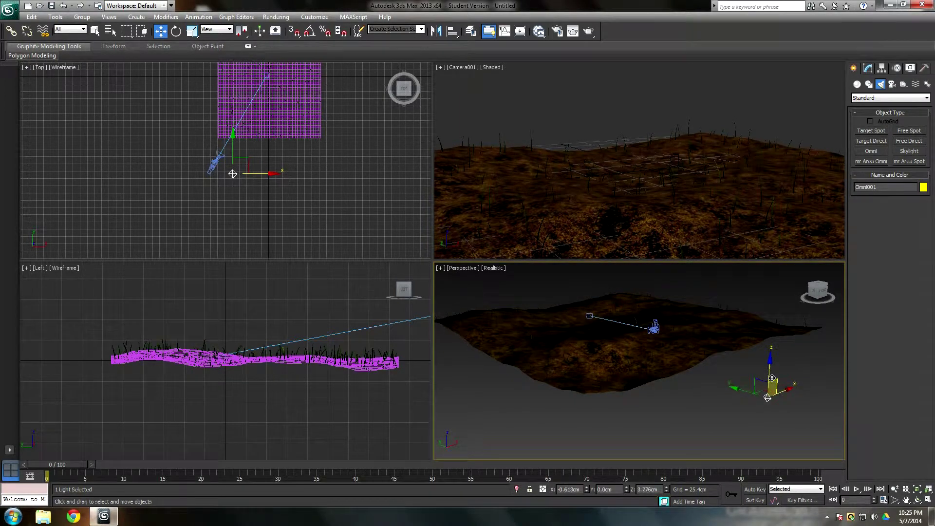
Step: Select Plane001 to check its modifier settings, then deselect it
left_click(723, 347)
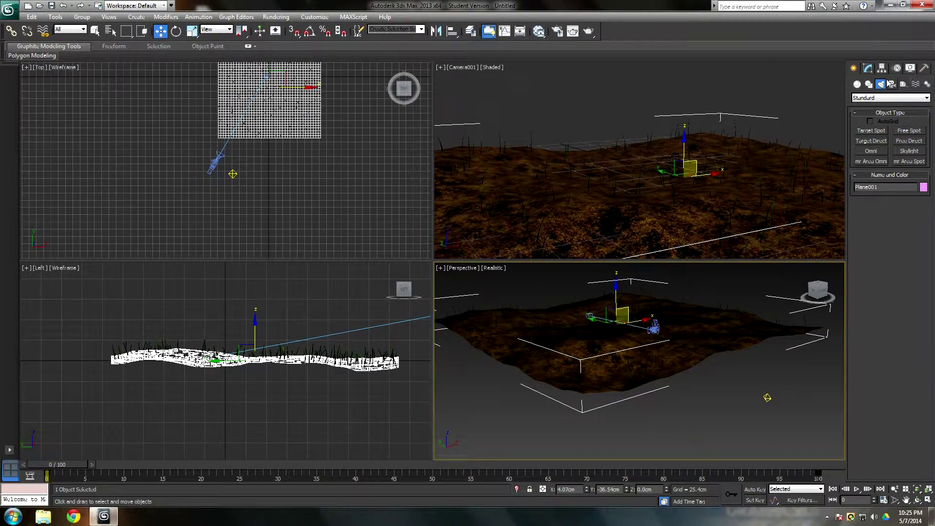
left_click(868, 69)
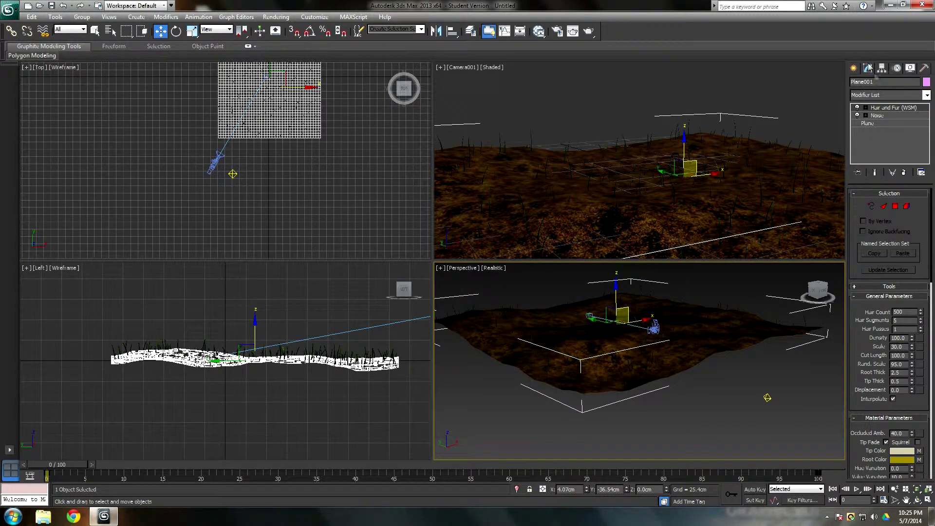
left_click(768, 397)
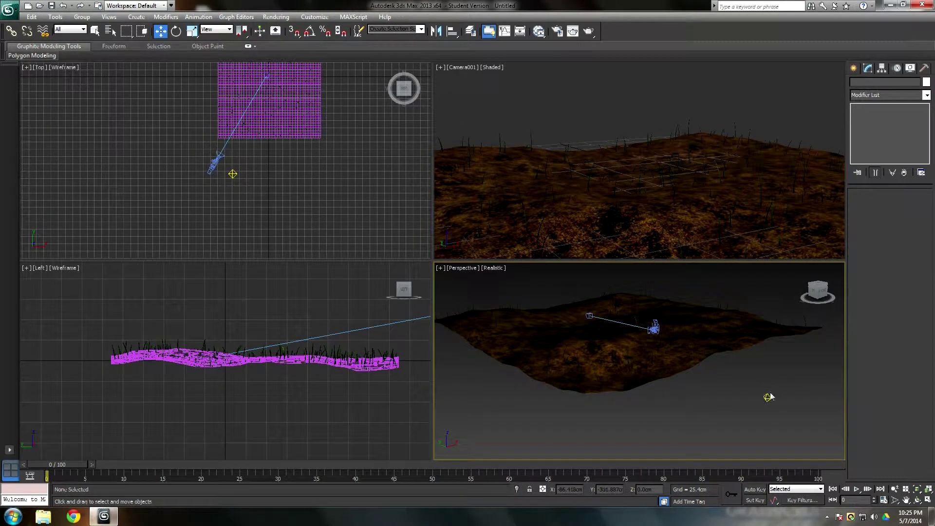
Step: Try moving Omni001, then undo to keep its original position
left_click_drag(768, 397, 751, 417)
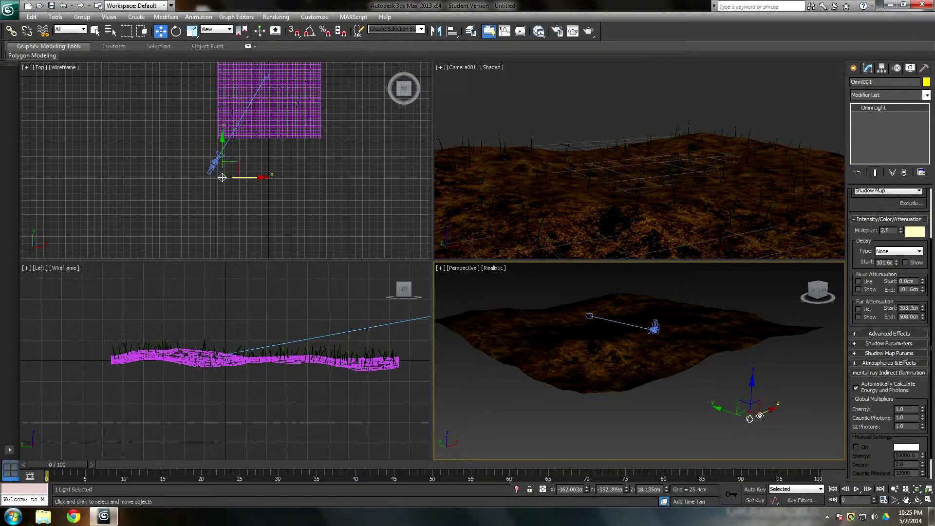
key("ctrl+z")
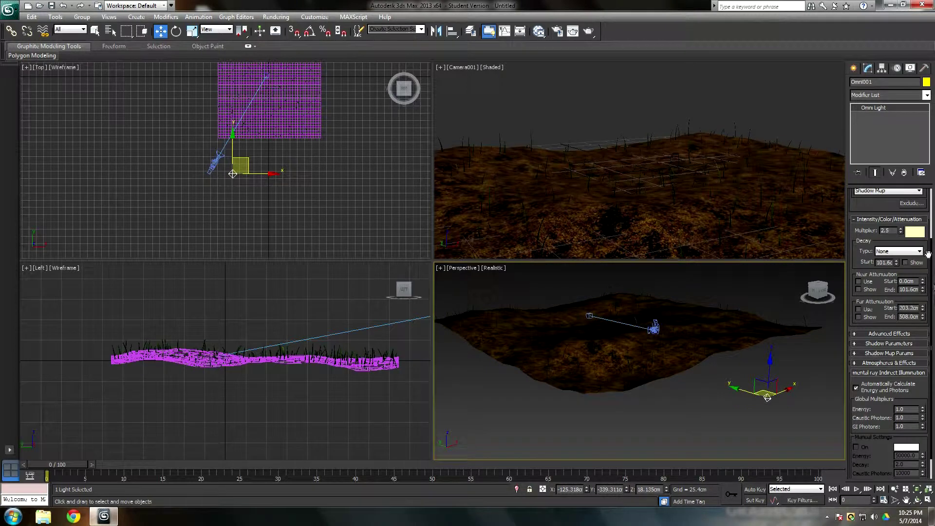
left_click_drag(891, 238, 892, 252)
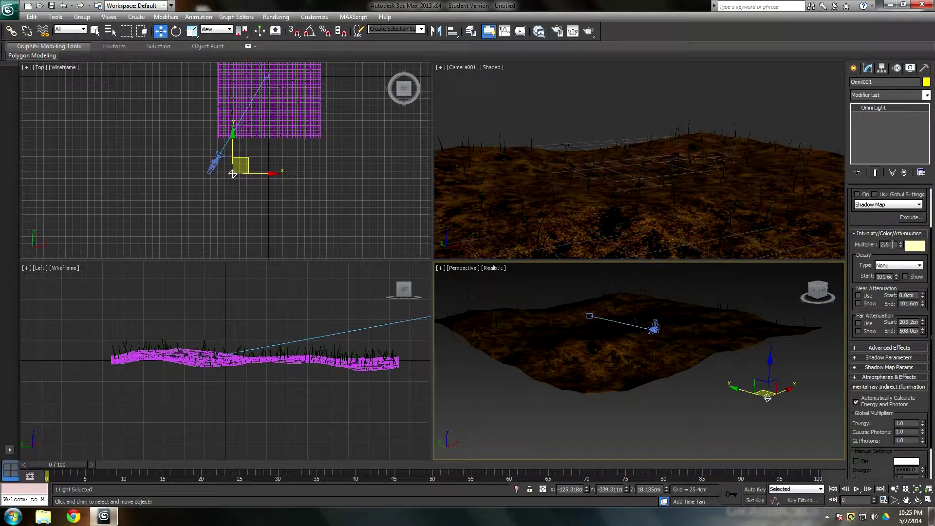
Step: Keep Omni001's pale yellow light colour and turn its shadows on
left_click(914, 247)
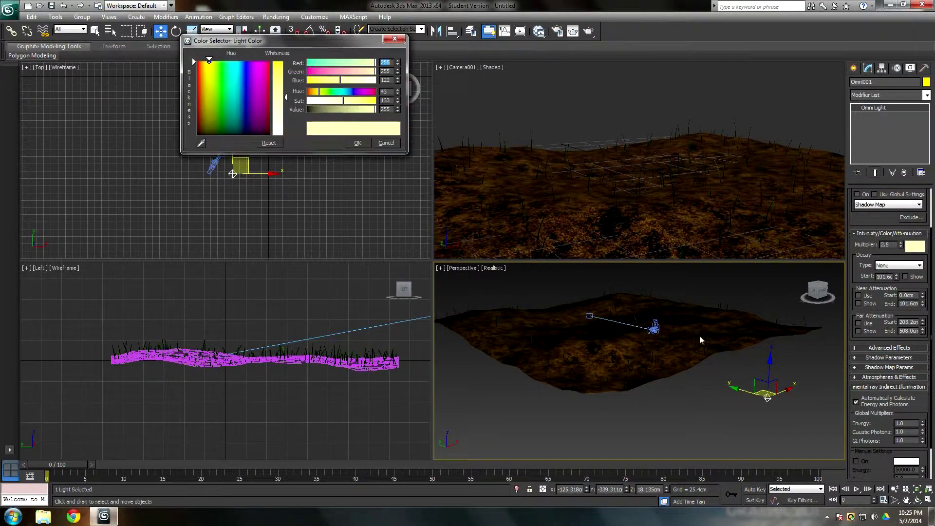
left_click_drag(261, 38, 312, 194)
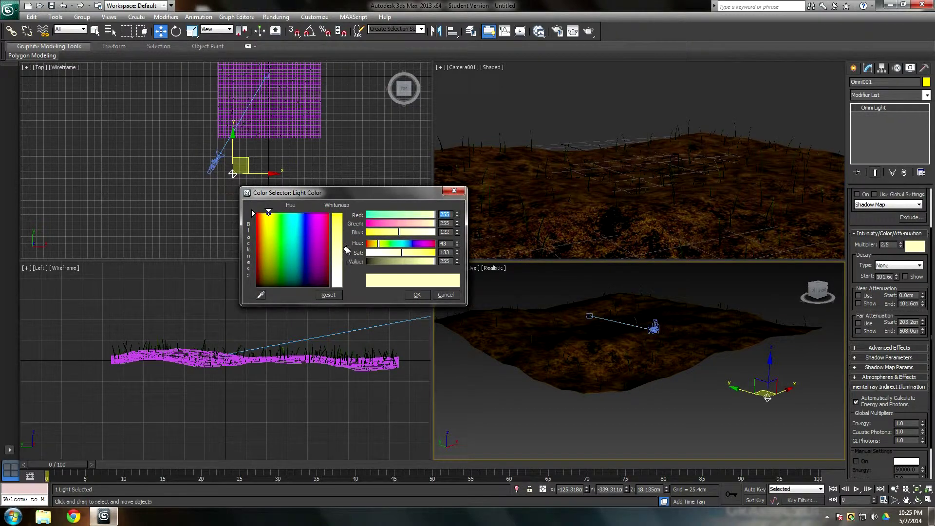
left_click(417, 295)
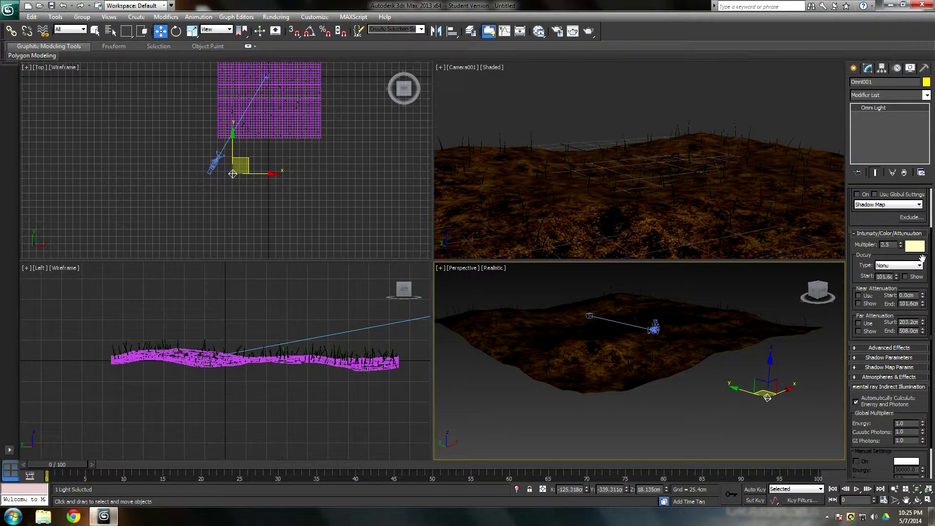
scroll(914, 310, "up", 3)
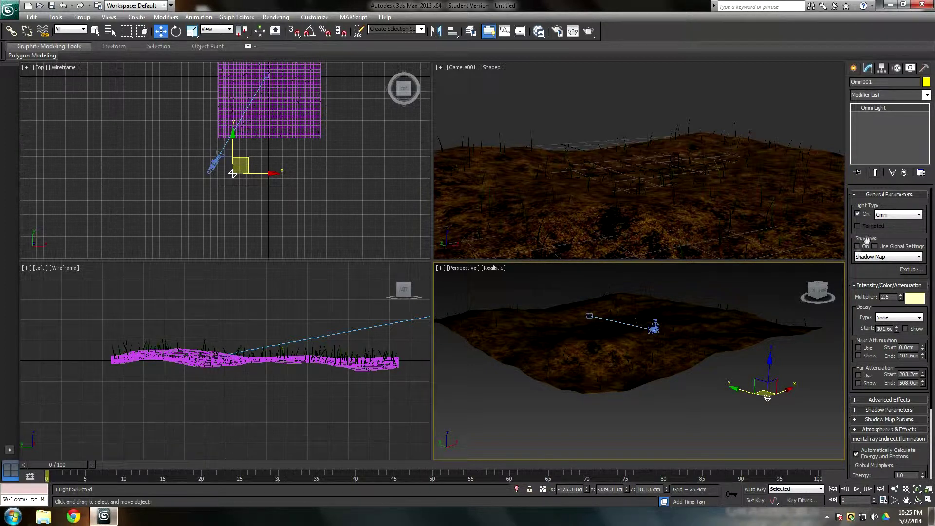
left_click(857, 247)
Step: Keep Shadow Map as Omni001's shadow type and raise the light slightly
left_click(867, 257)
left_click(855, 315)
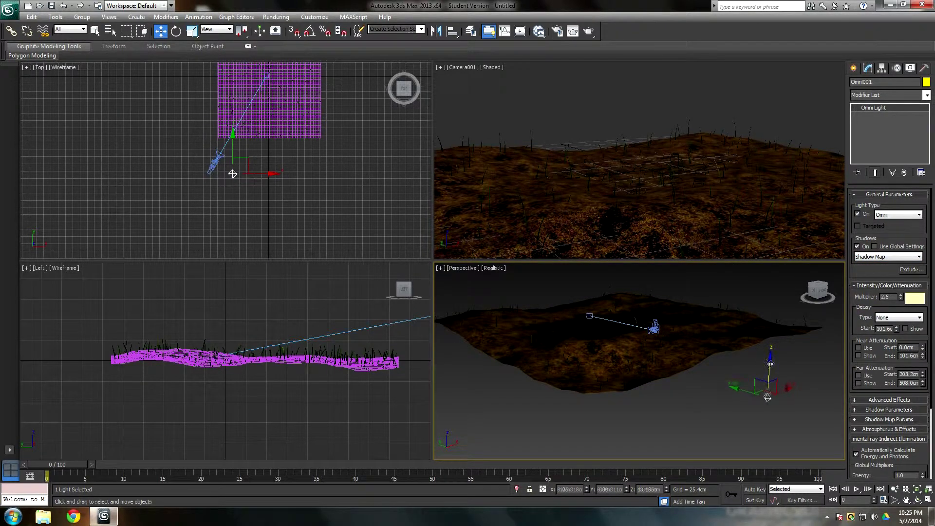
left_click_drag(770, 366, 773, 353)
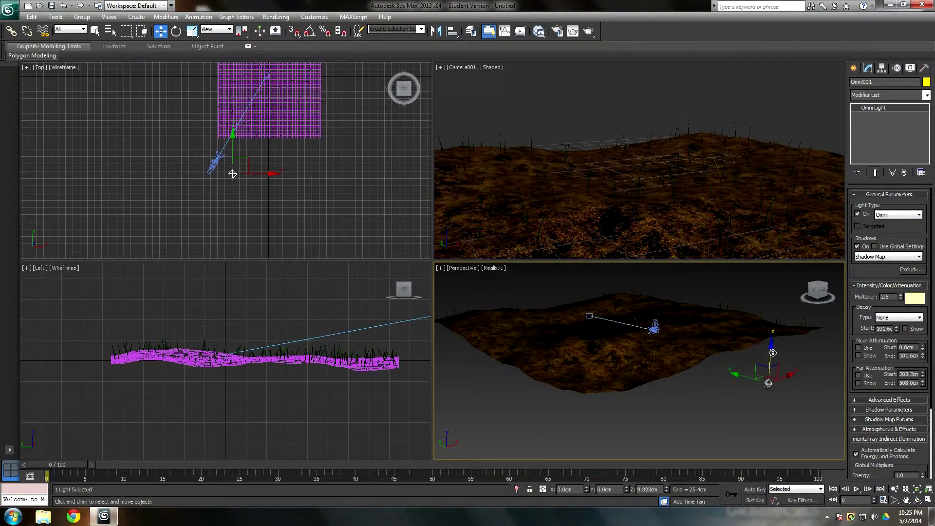
Step: Switch the Camera001 view to Realistic shading, reframe the terrain, and hide the grid
left_click(643, 119)
left_click(491, 67)
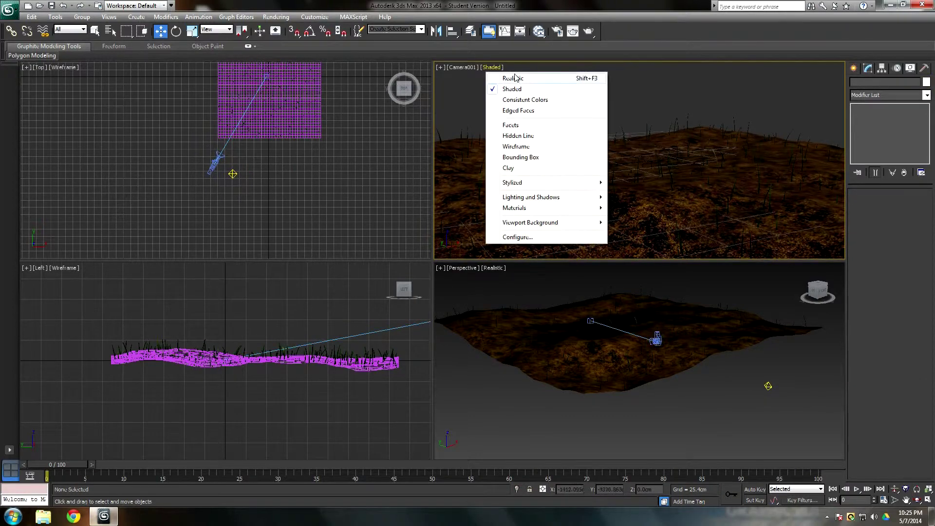
left_click(509, 76)
mouse_move(664, 194)
middle_mouse_down()
mouse_move(672, 188)
mouse_move(674, 208)
middle_mouse_up()
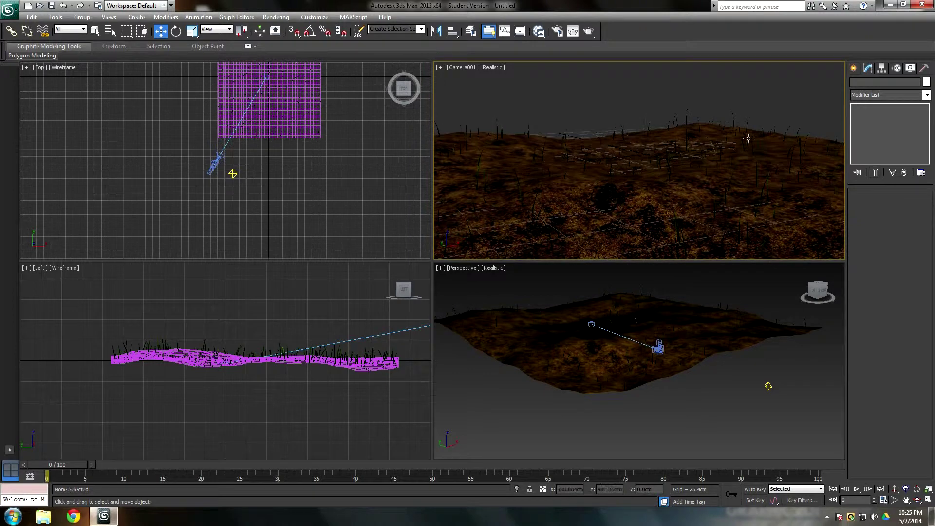
key("g")
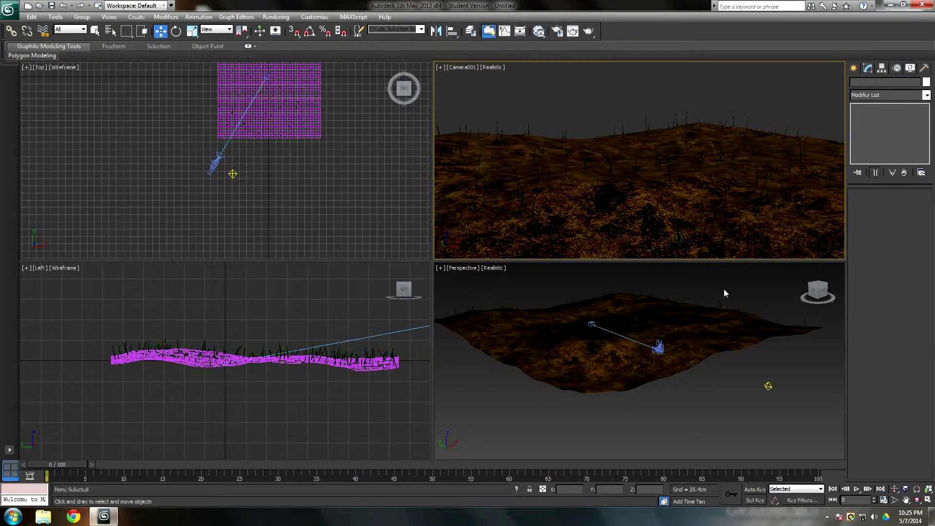
mouse_move(687, 233)
middle_mouse_down()
mouse_move(698, 231)
mouse_move(685, 232)
middle_mouse_up()
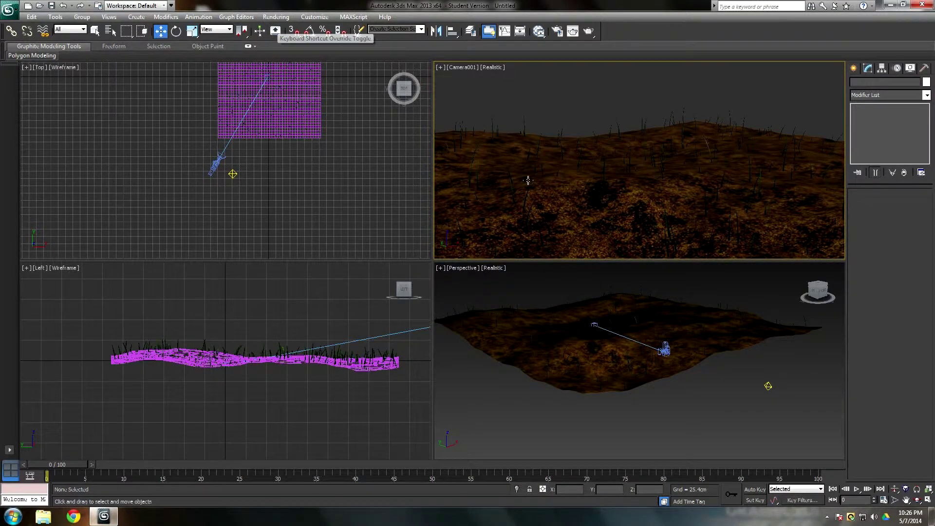
Step: Set Plane001's Hair and Fur Hair Count to 5550 for denser grass
left_click(659, 215)
scroll(866, 330, "down", 1)
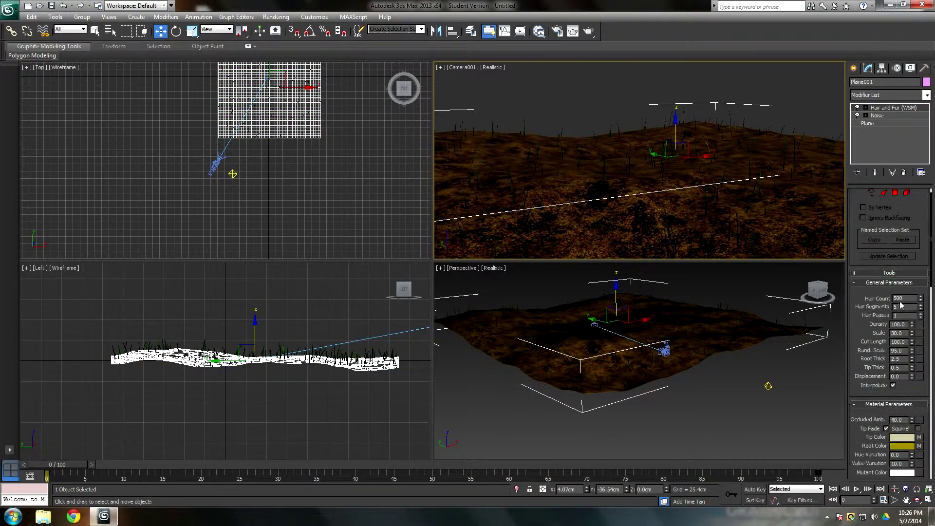
type("5550")
left_click(750, 100)
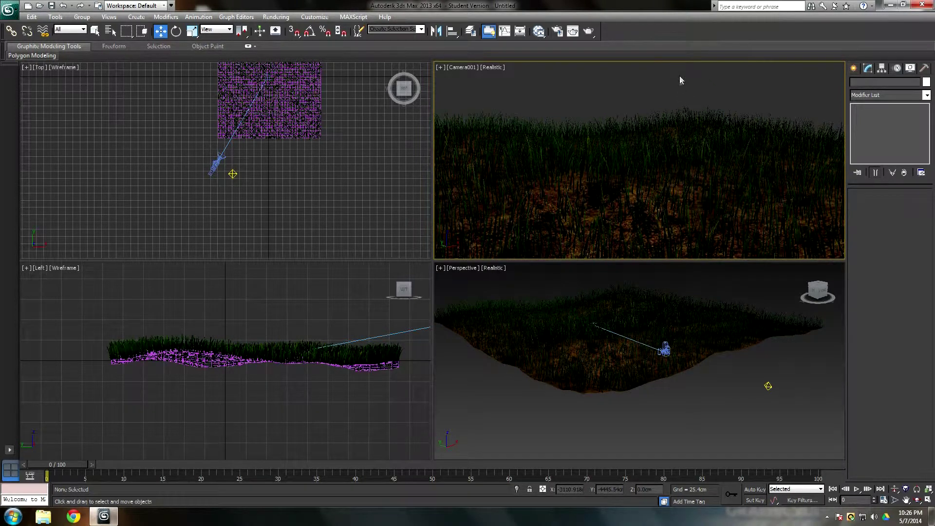
Step: Render the Camera001 view with Shift+Q and inspect the grassy terrain result
key("shift+q")
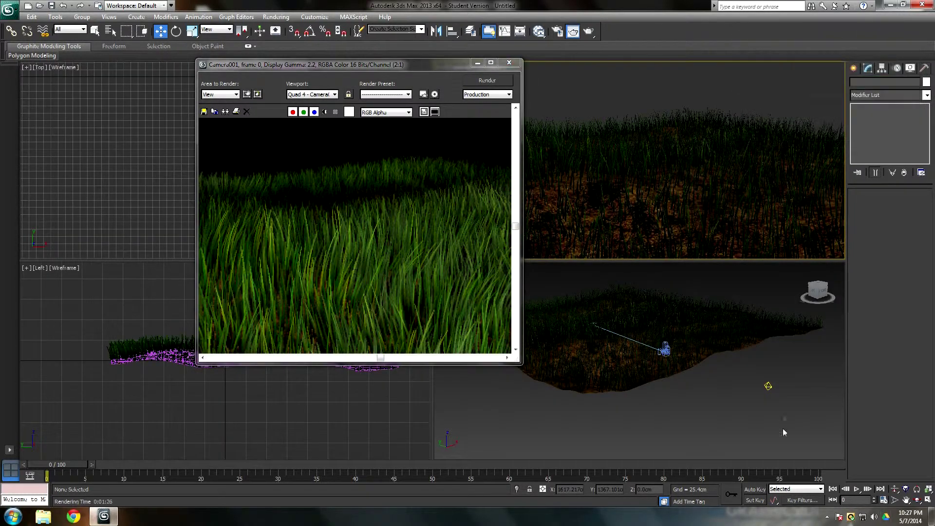
scroll(328, 257, "down", 1)
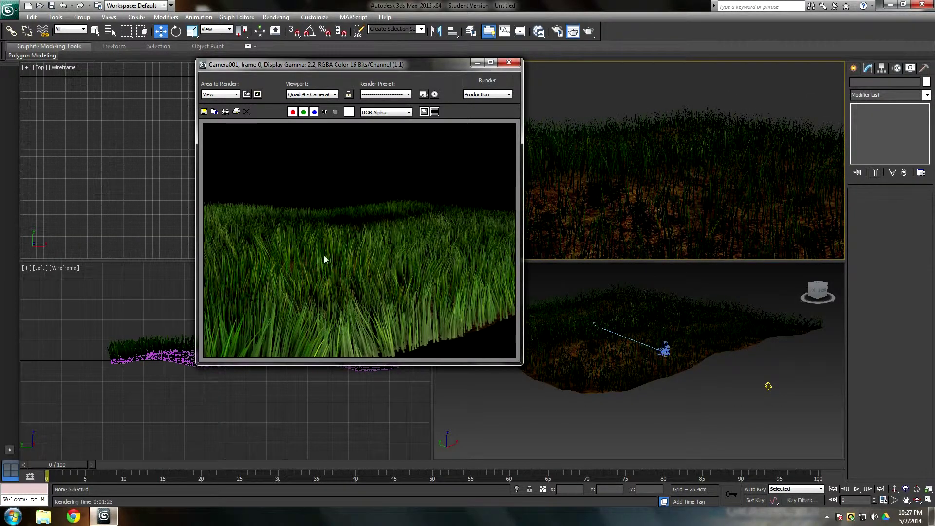